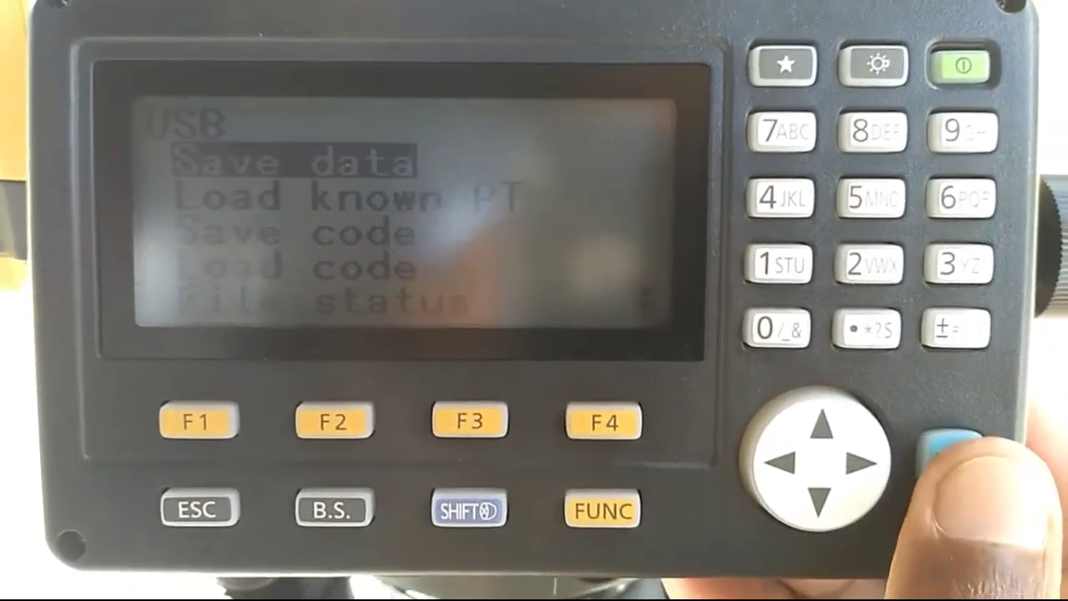
Show the USB save job list with A1 (128 records), BG1 (67) and empty JOB8–JOB10
{"action": "key", "text": "Return"}
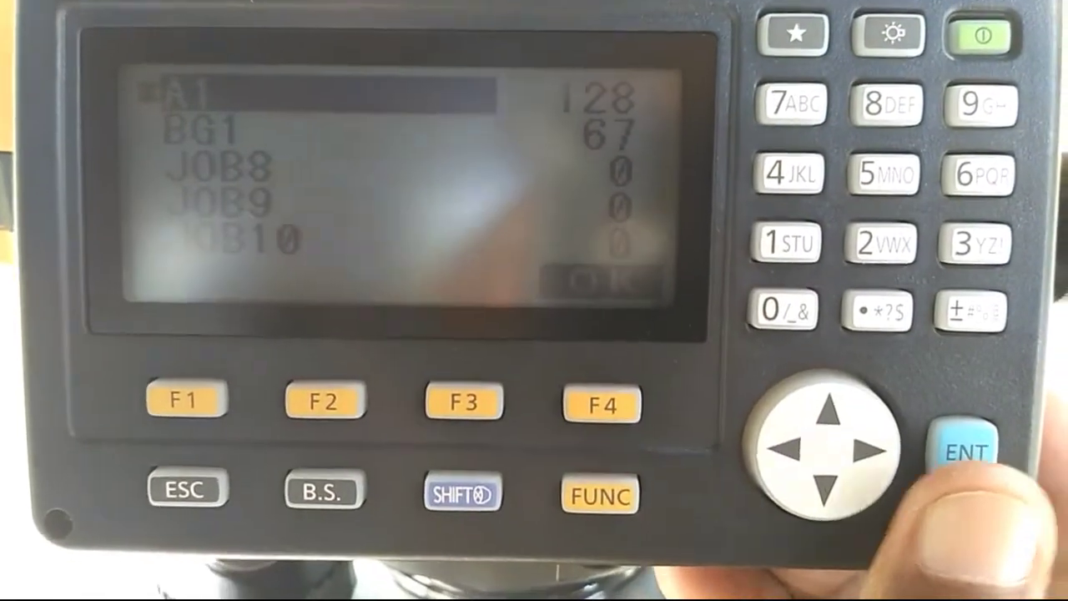
Set job A1 to Out, confirm it, and select the GTS(Obs) save format
{"action": "key", "text": "Return"}
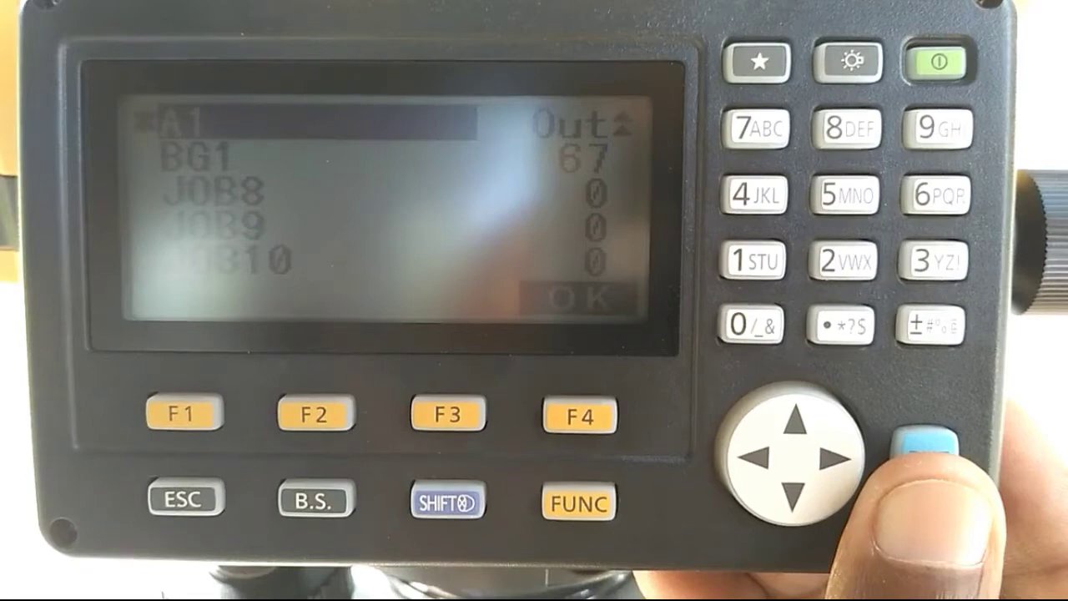
{"action": "key", "text": "F4"}
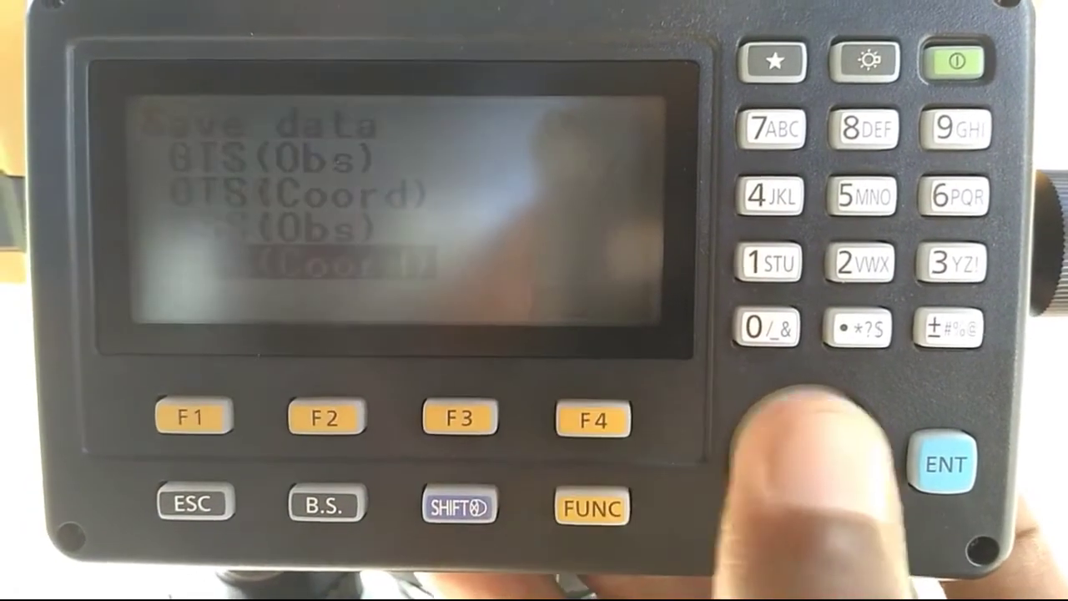
{"action": "key", "text": "Down"}
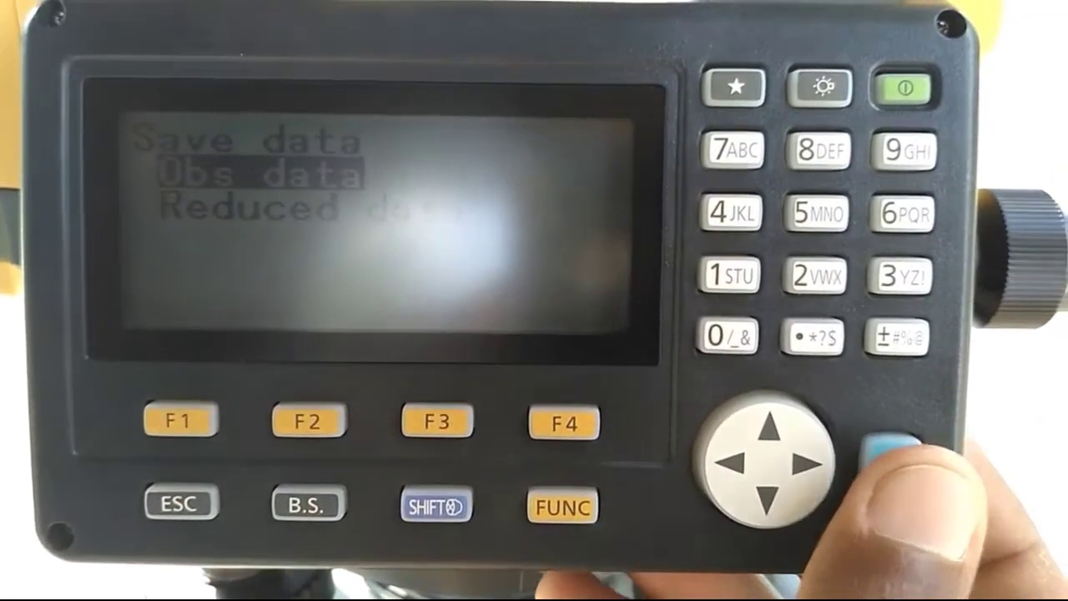
Review the file date, time and format, then save A1's Obs data to the USB drive
{"action": "key", "text": "Return"}
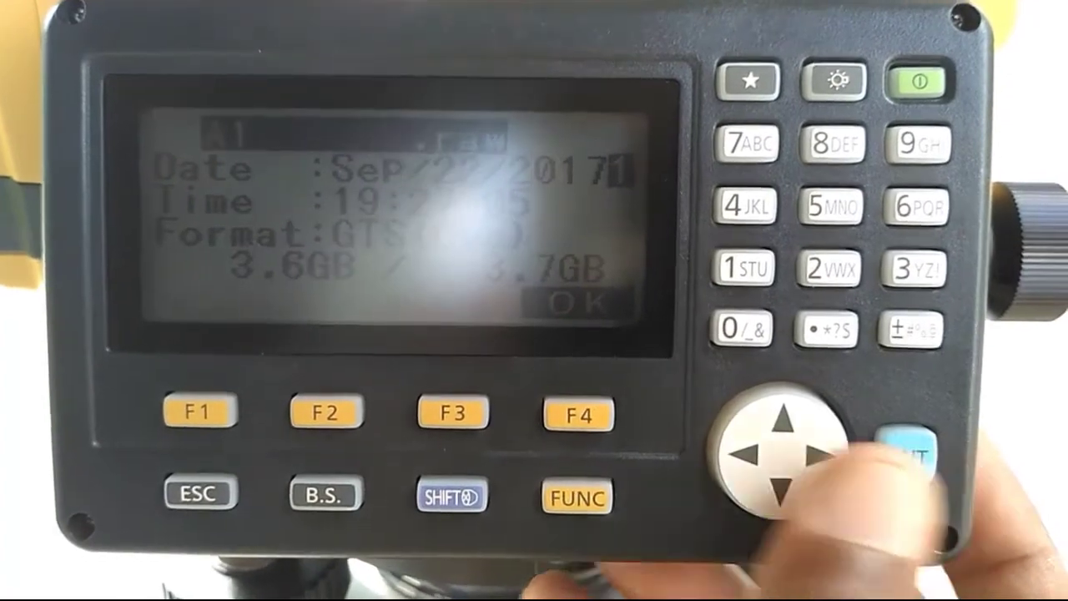
{"action": "key", "text": "F4"}
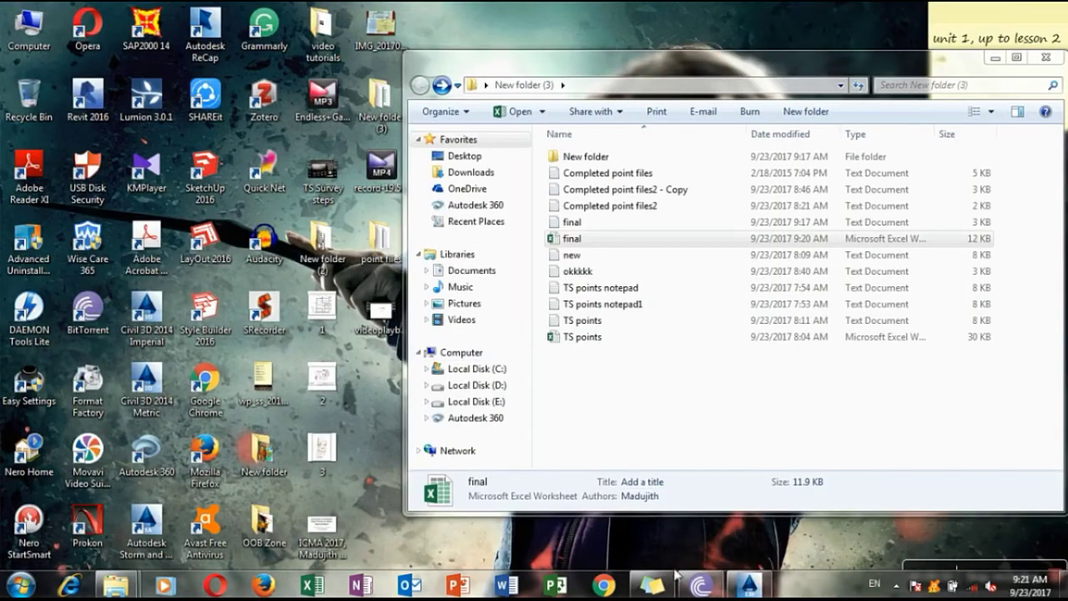
Switch to Excel from the taskbar, with recent files A1, final and TS points listed
{"action": "left_click", "coordinate": [314, 586]}
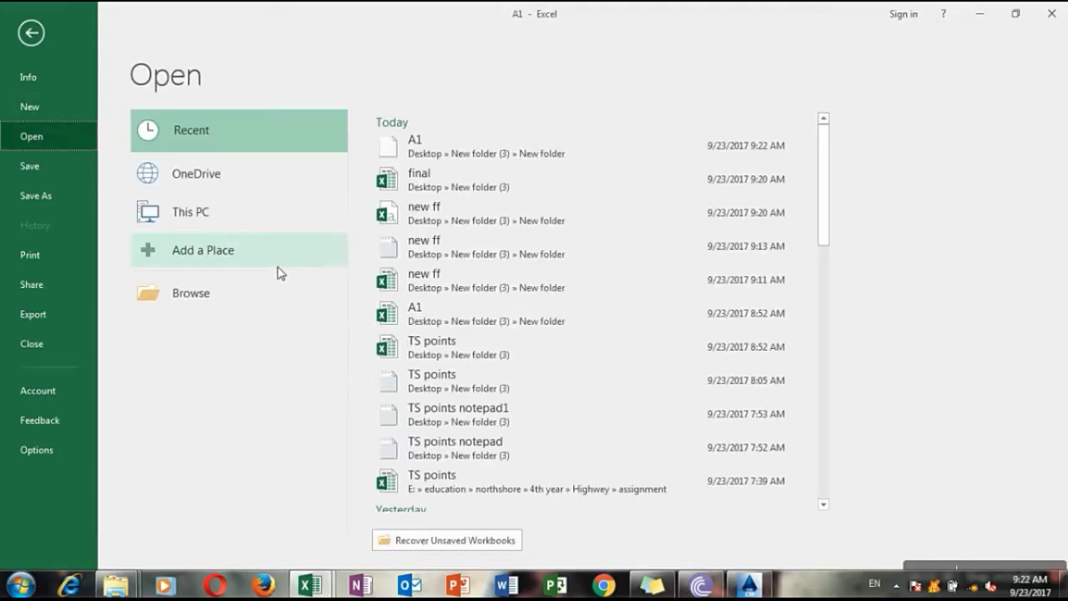
Open A1.pnt in Excel and add a new blank Sheet1 beside sheet A1
{"action": "left_click", "coordinate": [225, 299]}
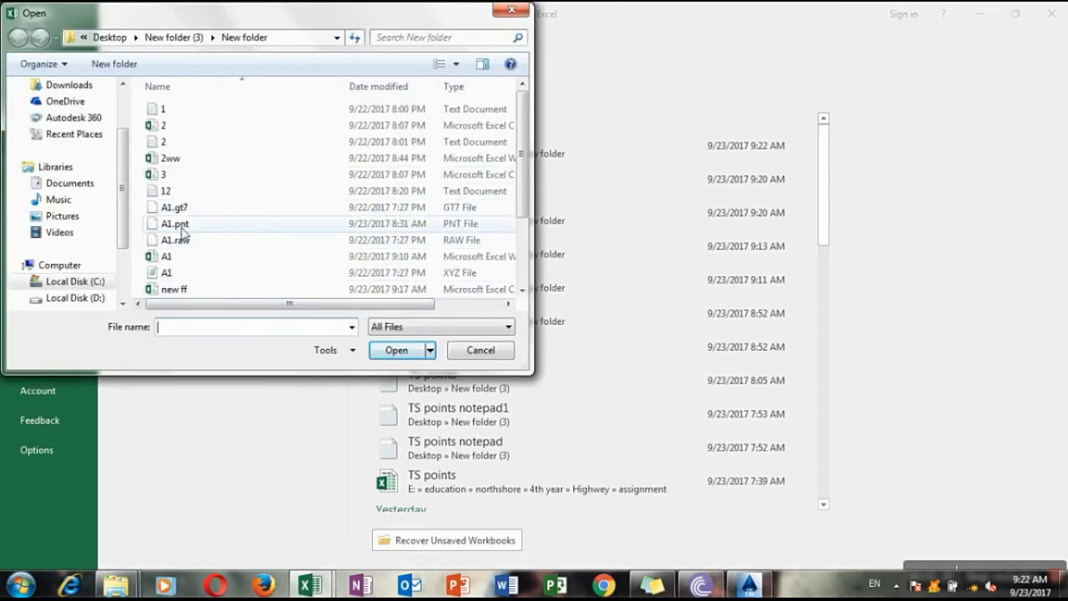
{"action": "left_click", "coordinate": [176, 228]}
{"action": "double_click", "coordinate": [175, 230]}
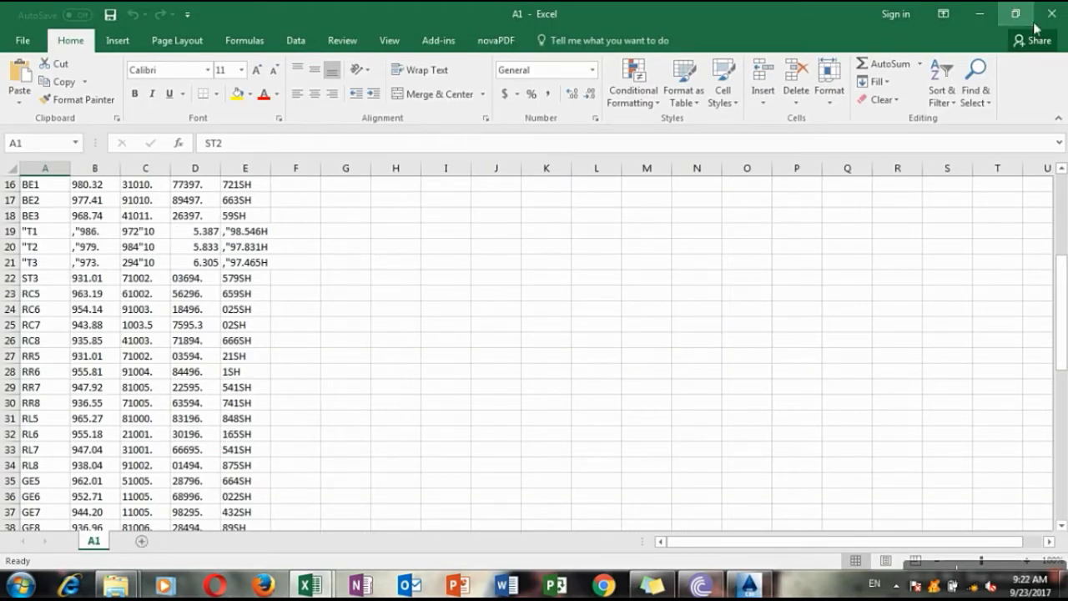
{"action": "left_click", "coordinate": [141, 541]}
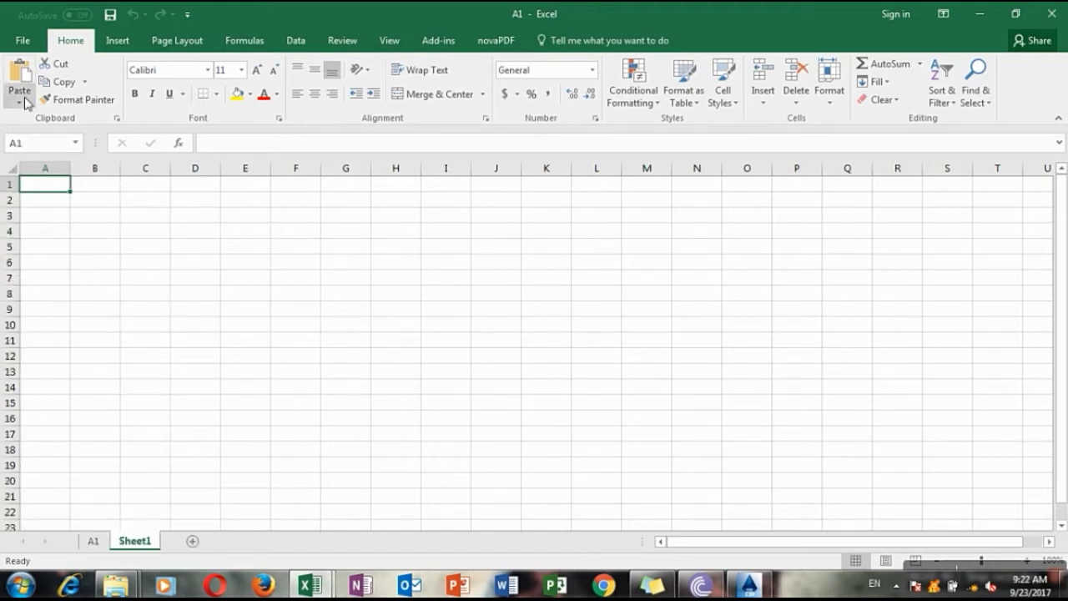
{"action": "left_click", "coordinate": [18, 66]}
Browse to A1.pnt again, then close the Excel window back to the desktop
{"action": "left_click", "coordinate": [22, 40]}
{"action": "left_click", "coordinate": [40, 138]}
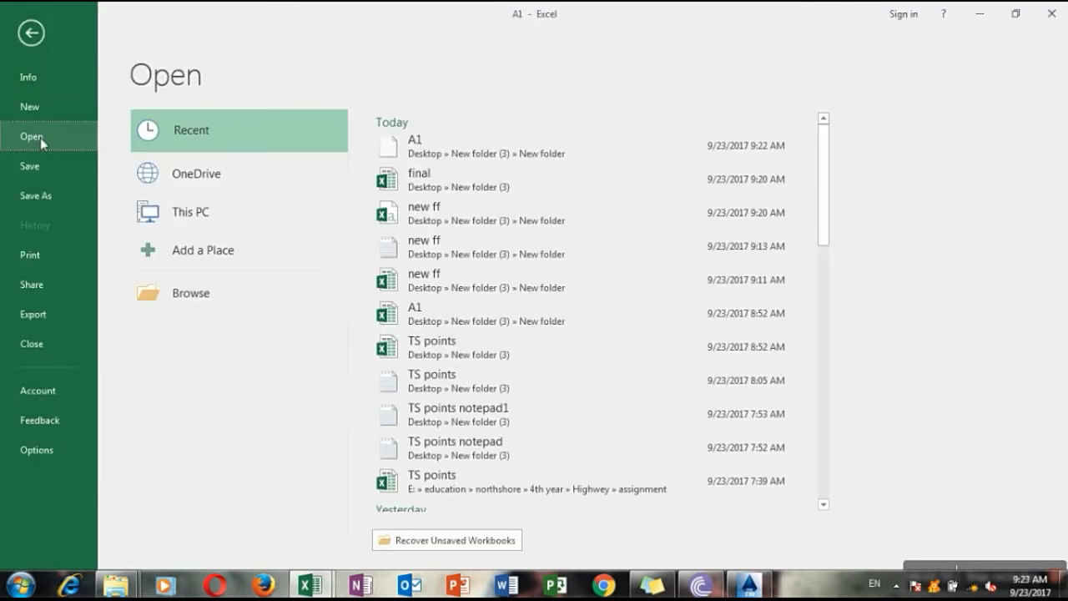
{"action": "left_click", "coordinate": [215, 303]}
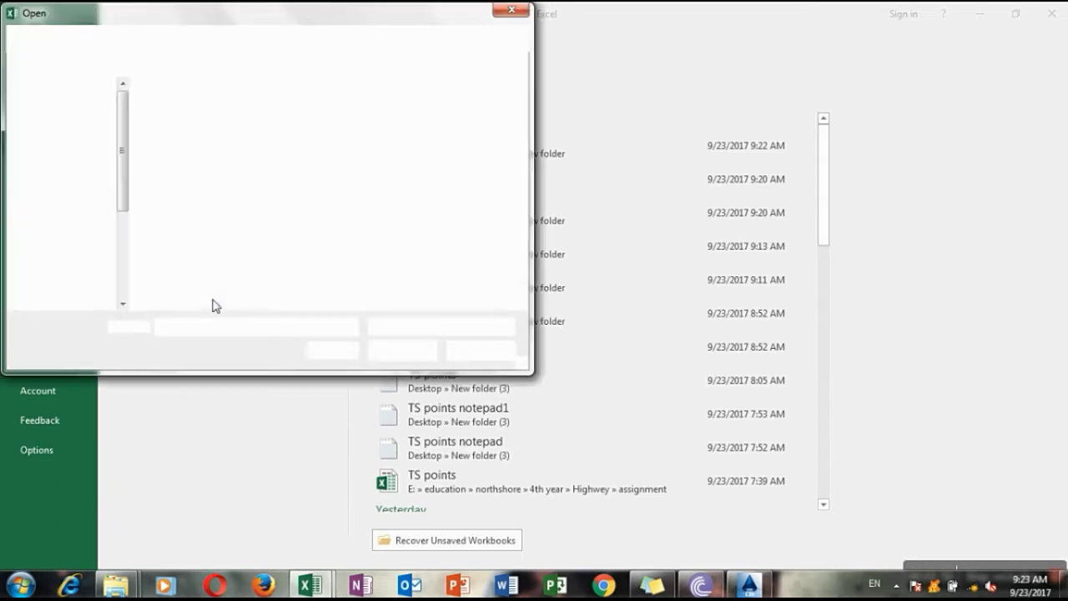
{"action": "scroll", "coordinate": [150, 242], "scroll_direction": "down", "scroll_amount": 2}
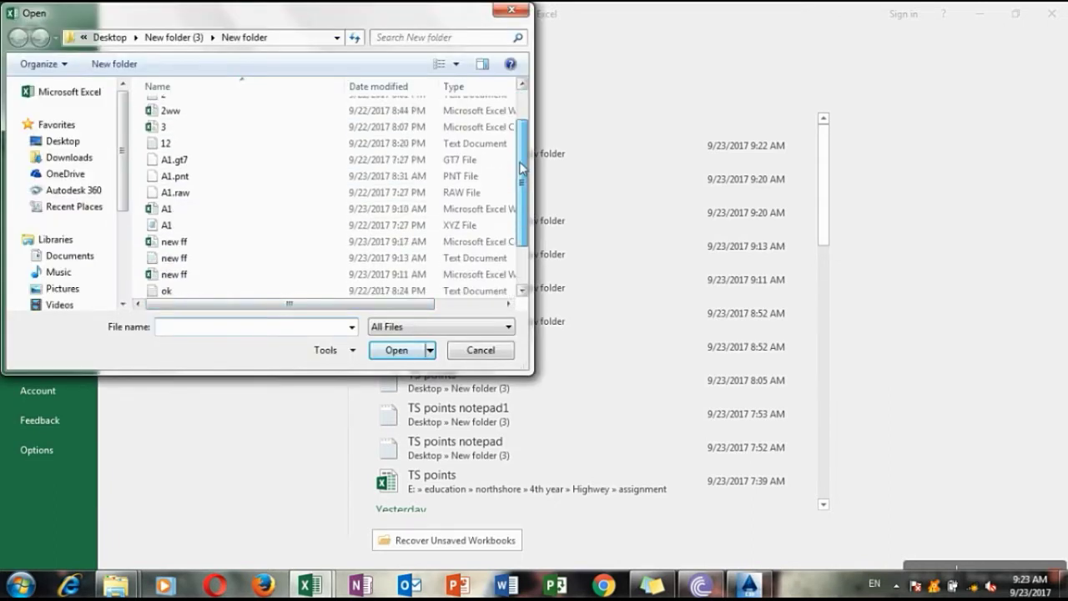
{"action": "left_click", "coordinate": [163, 212]}
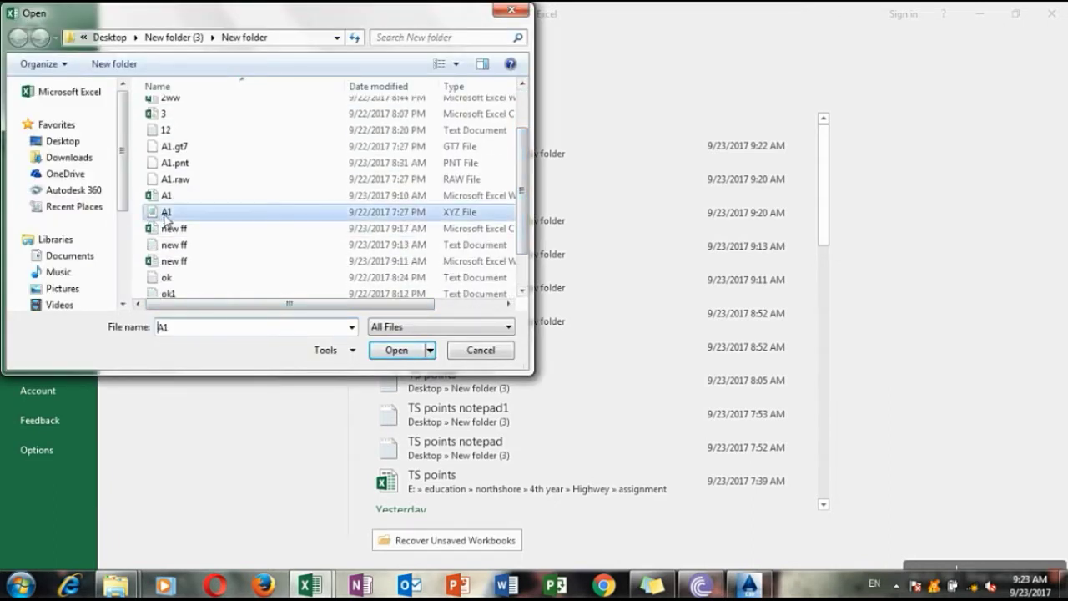
{"action": "double_click", "coordinate": [173, 164]}
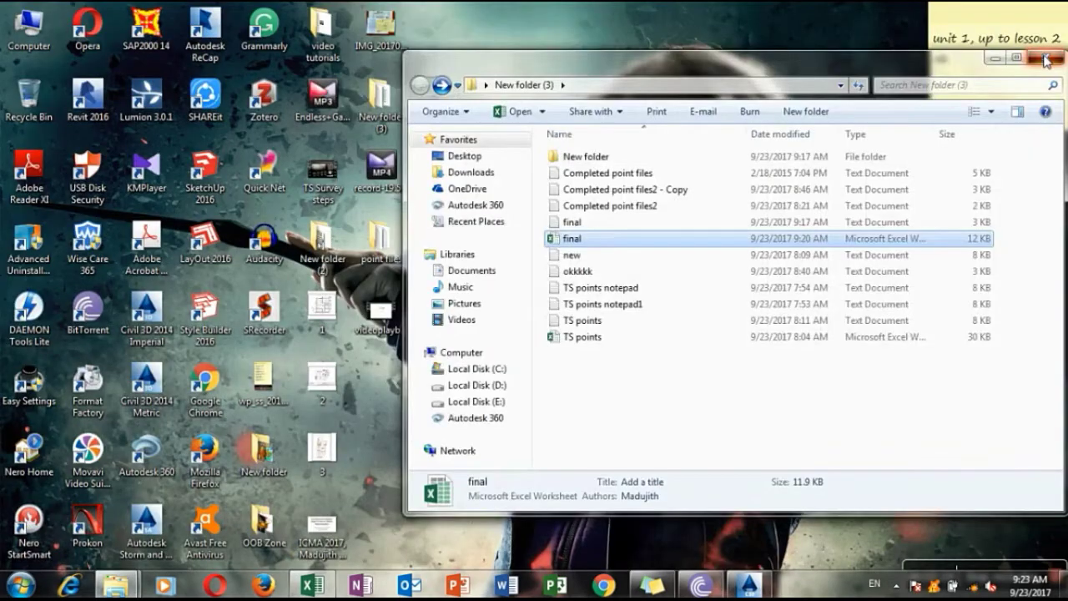
{"action": "left_click", "coordinate": [1045, 58]}
Relaunch Excel, try opening A1.gt7 from New folder, and cancel its text import
{"action": "left_click", "coordinate": [312, 584]}
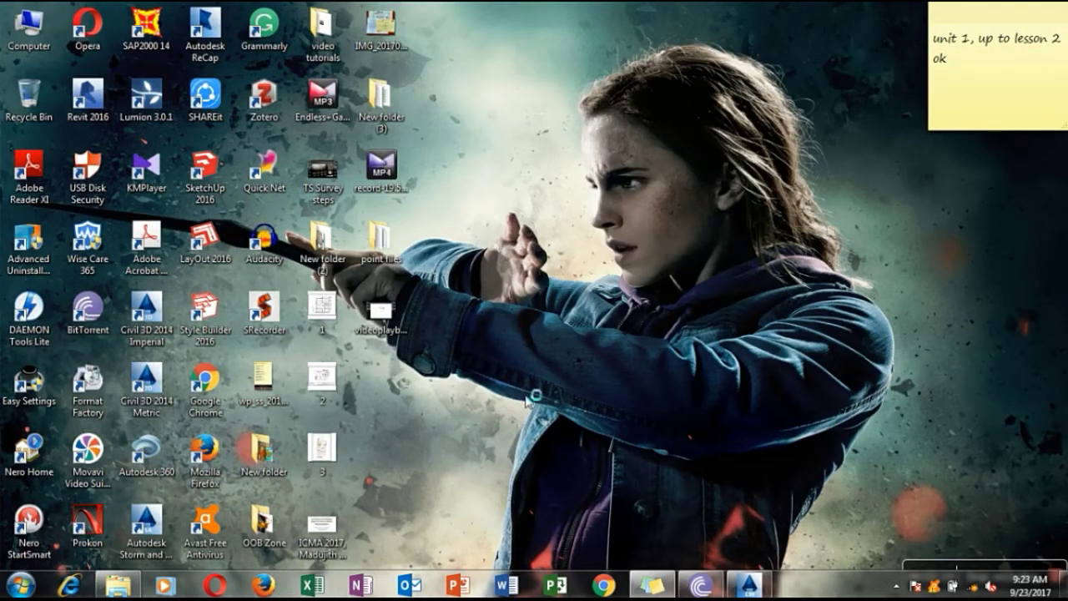
{"action": "left_click", "coordinate": [90, 517]}
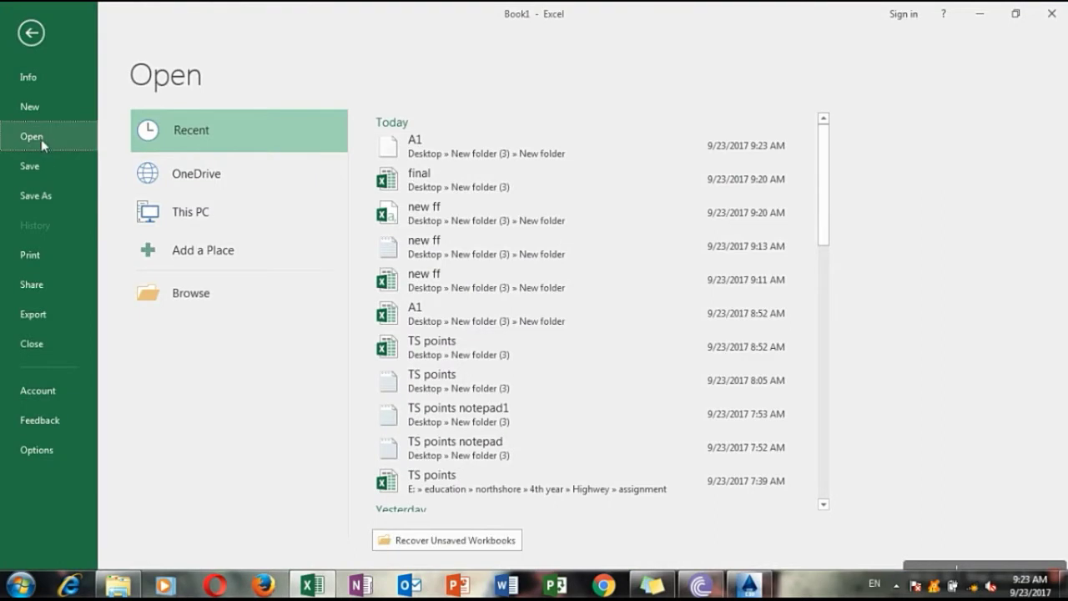
{"action": "left_click", "coordinate": [41, 139]}
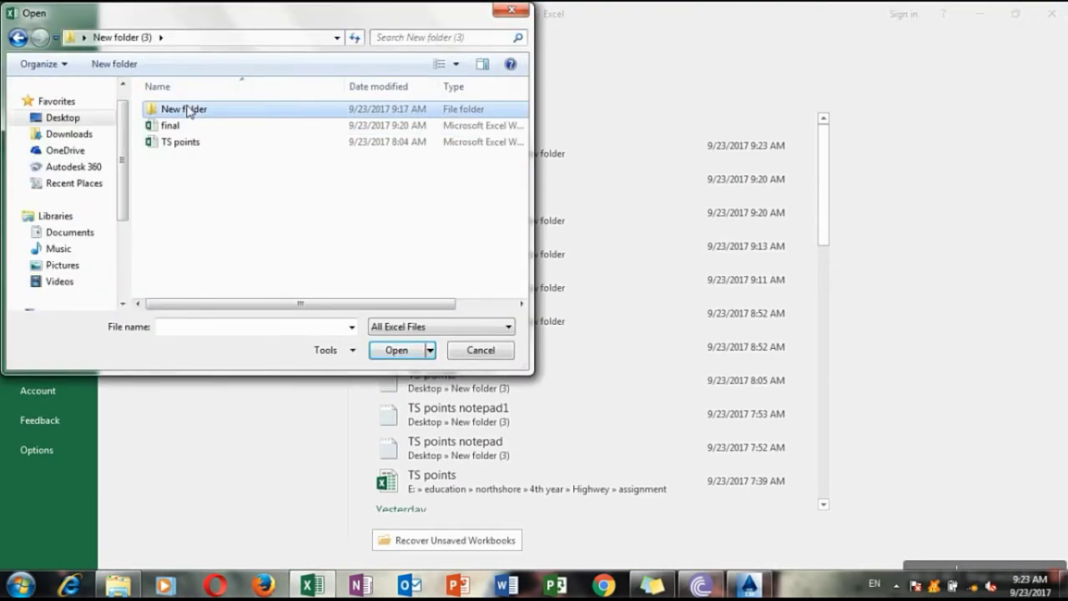
{"action": "double_click", "coordinate": [184, 109]}
{"action": "left_click_drag", "start_coordinate": [519, 192], "coordinate": [519, 177]}
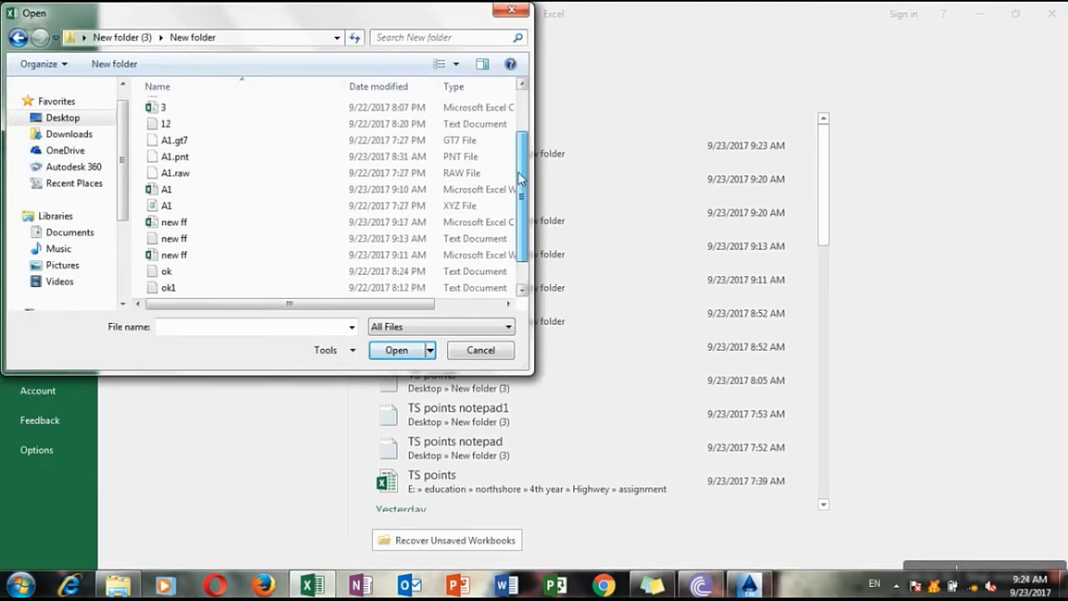
{"action": "left_click", "coordinate": [178, 143]}
{"action": "left_click", "coordinate": [395, 350]}
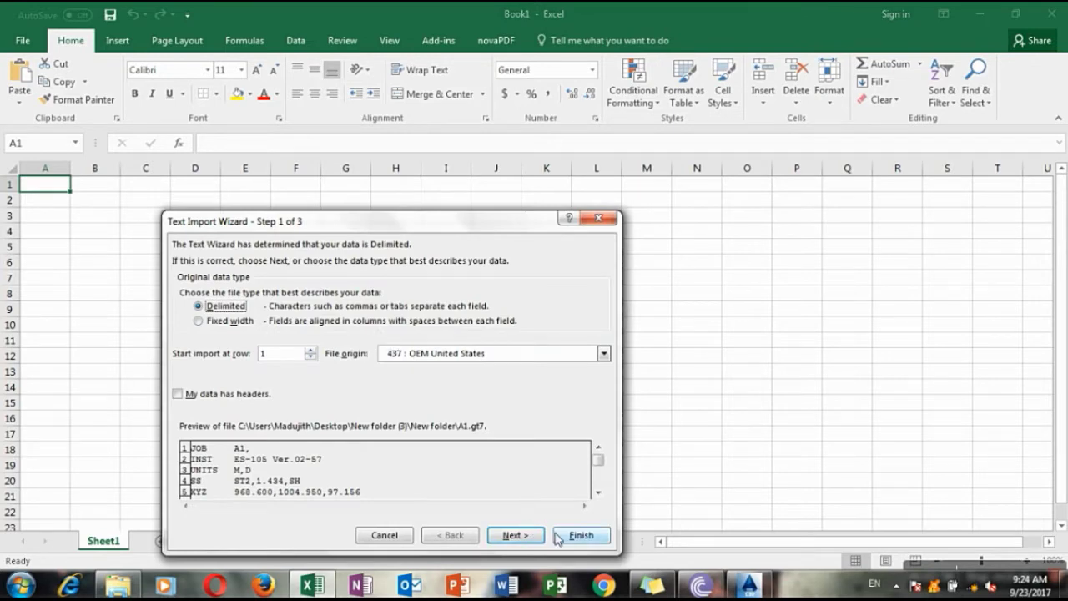
{"action": "left_click", "coordinate": [385, 535]}
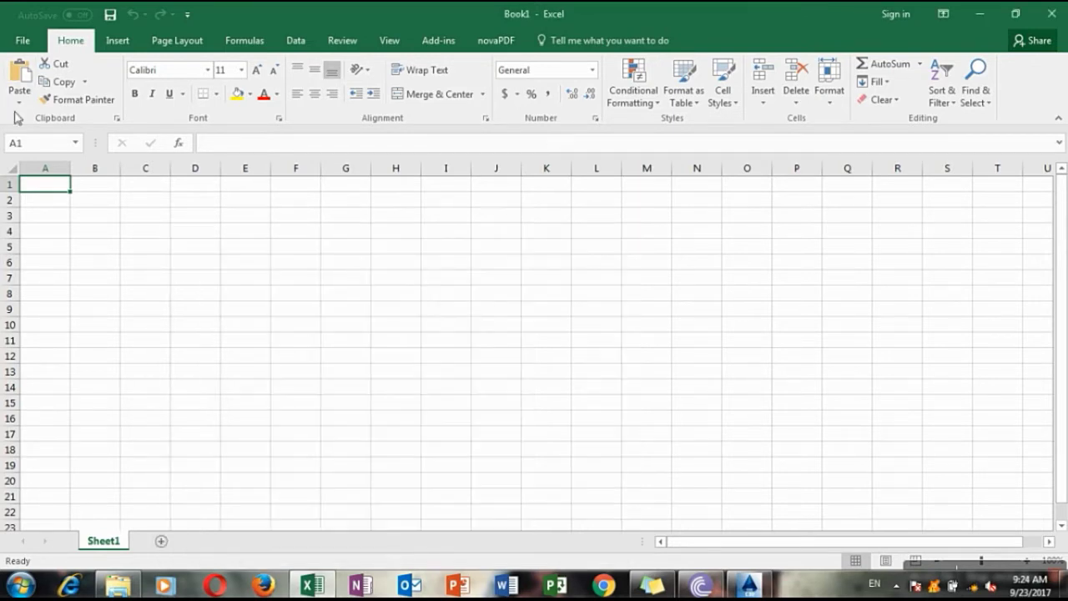
Open A1.raw past the format warning, preview it, and cancel the Text Import Wizard
{"action": "left_click", "coordinate": [20, 41]}
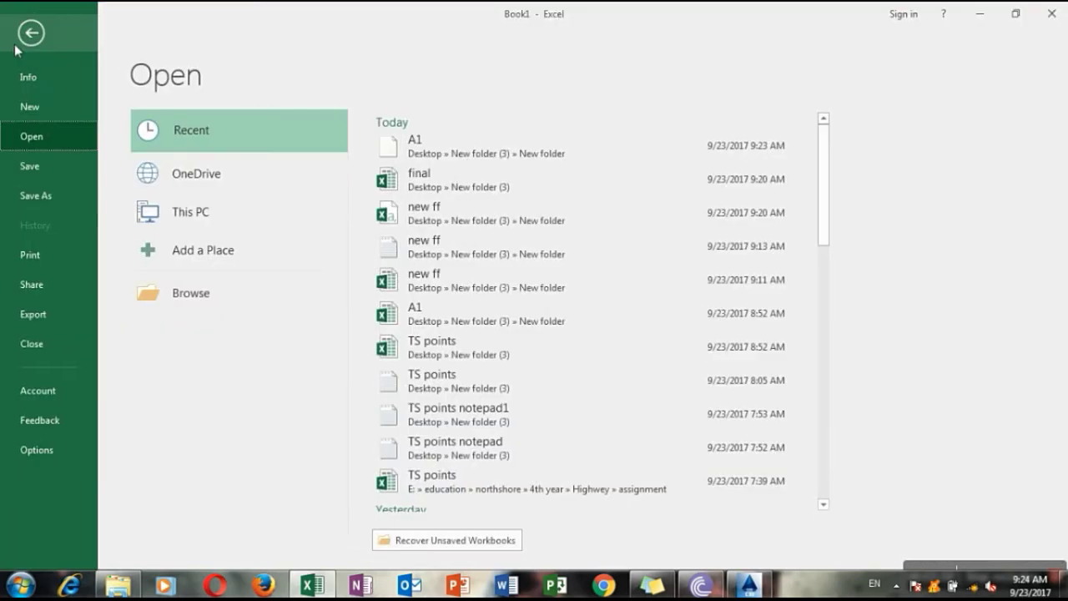
{"action": "left_click", "coordinate": [188, 305]}
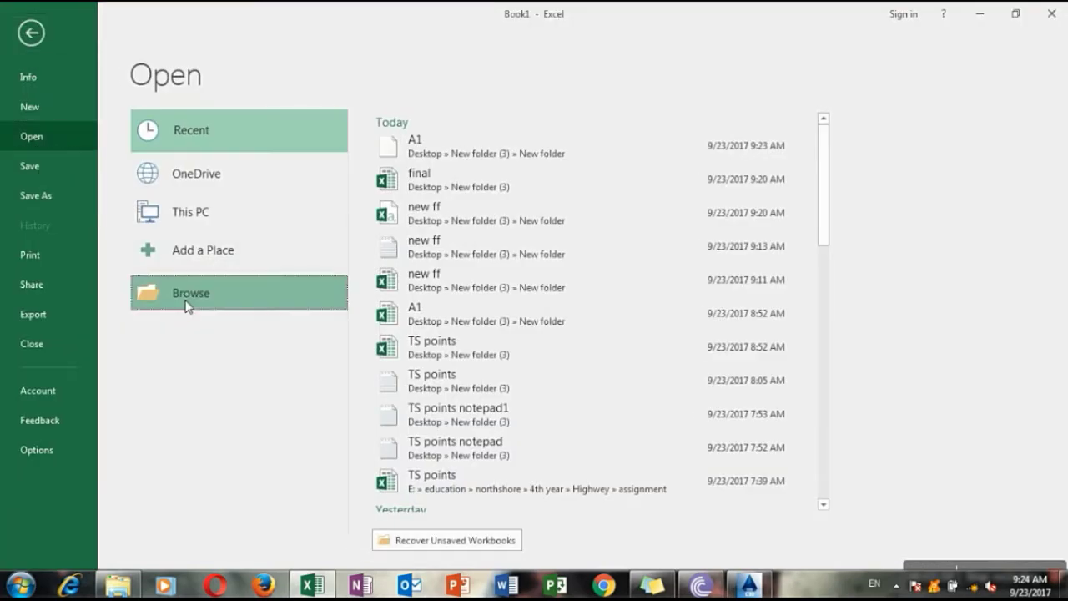
{"action": "type", "text": "n"}
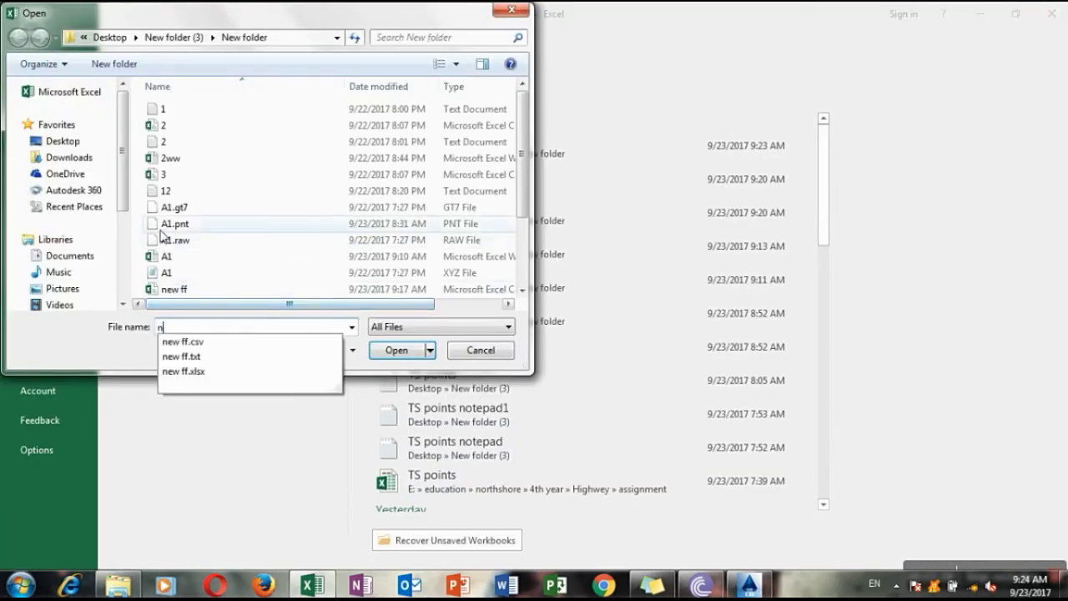
{"action": "left_click", "coordinate": [171, 223]}
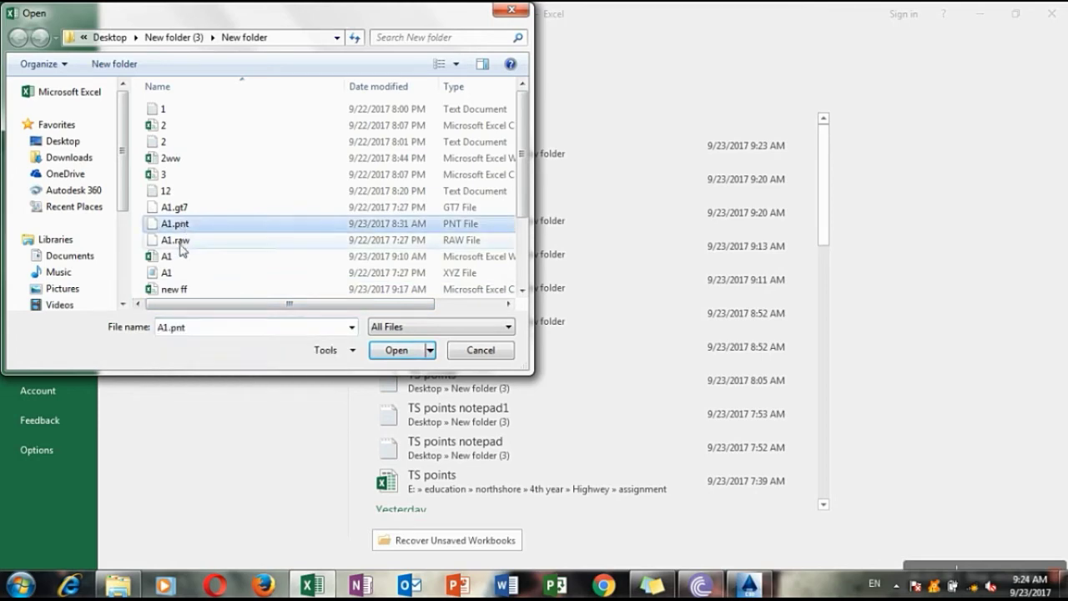
{"action": "left_click", "coordinate": [173, 240]}
{"action": "left_click", "coordinate": [398, 351]}
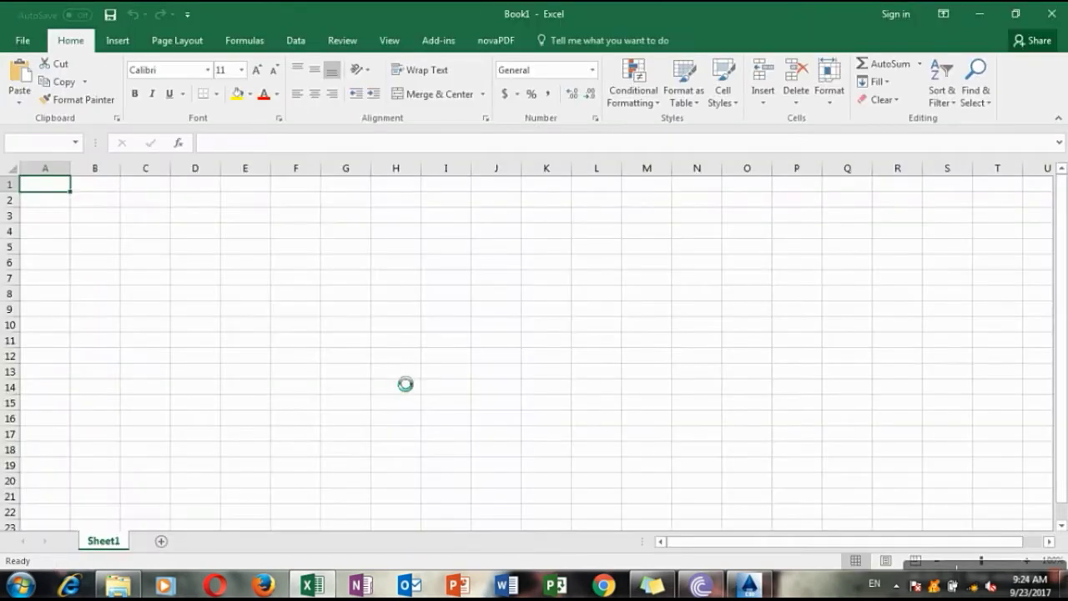
{"action": "left_click", "coordinate": [484, 357]}
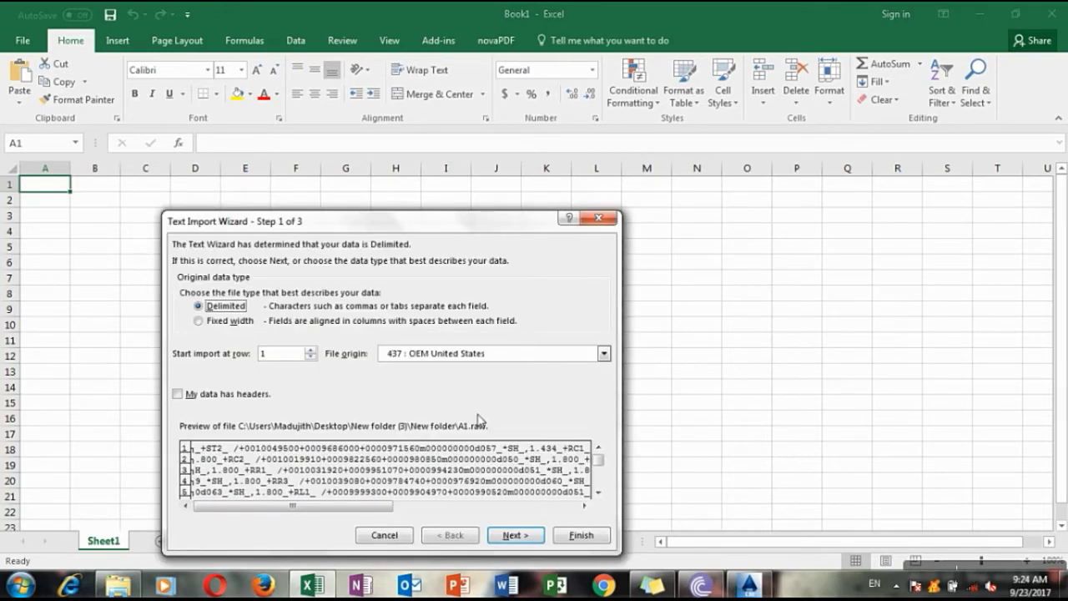
{"action": "left_click", "coordinate": [386, 536]}
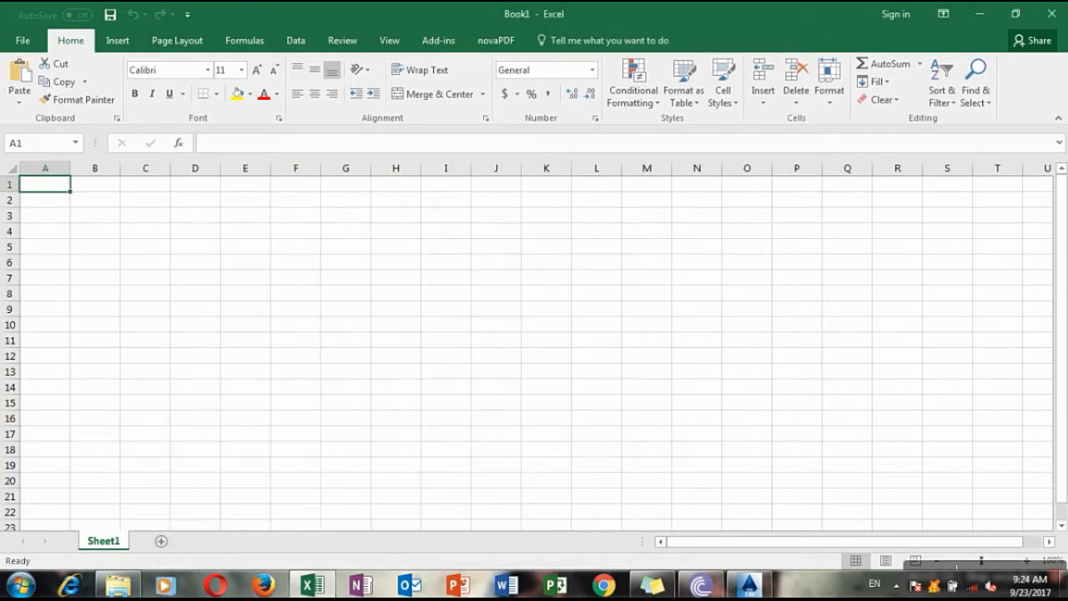
Open A1.xyz past the format warning, preview it, and cancel the import
{"action": "left_click", "coordinate": [23, 43]}
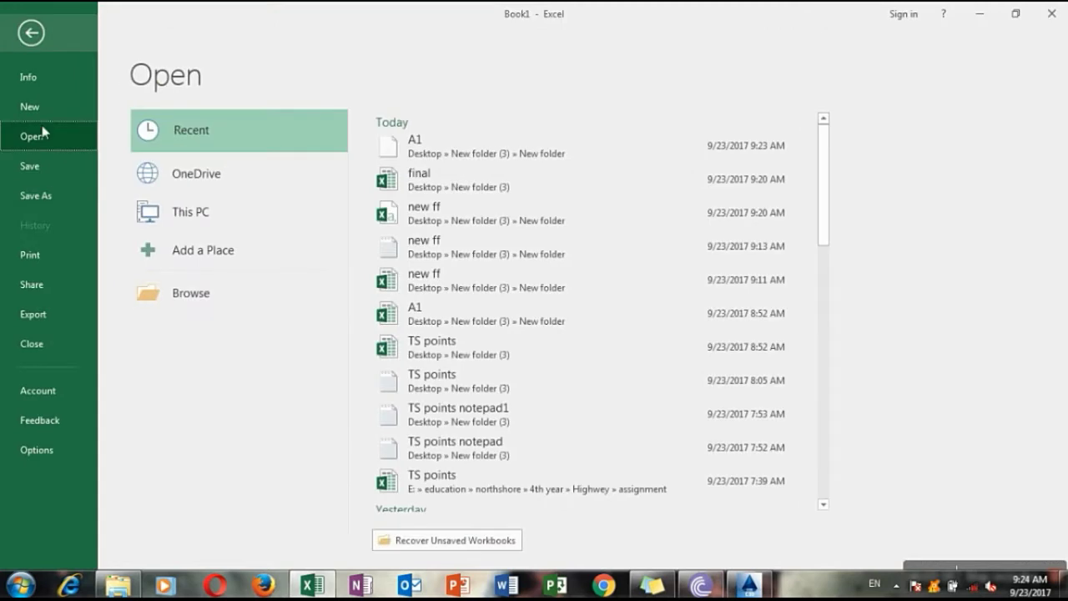
{"action": "left_click", "coordinate": [200, 308]}
{"action": "type", "text": "n"}
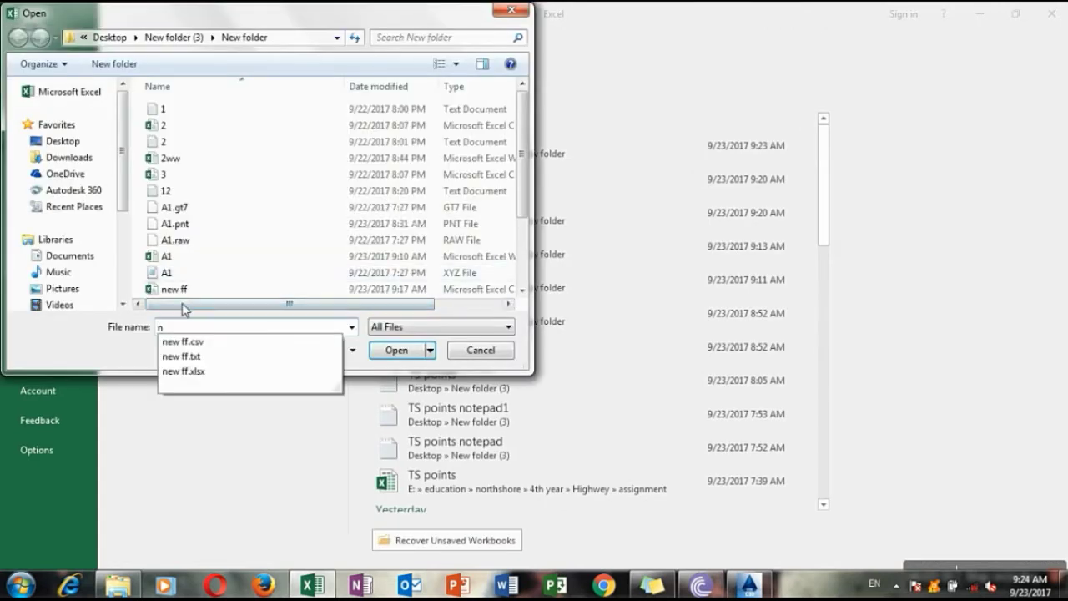
{"action": "left_click", "coordinate": [177, 223]}
{"action": "left_click", "coordinate": [172, 271]}
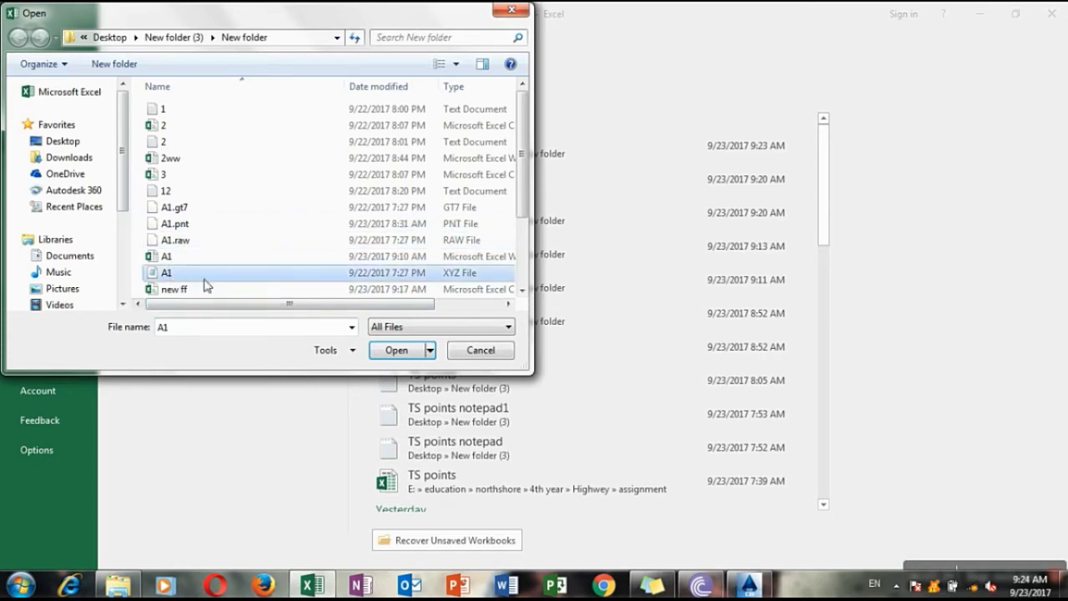
{"action": "left_click", "coordinate": [413, 350]}
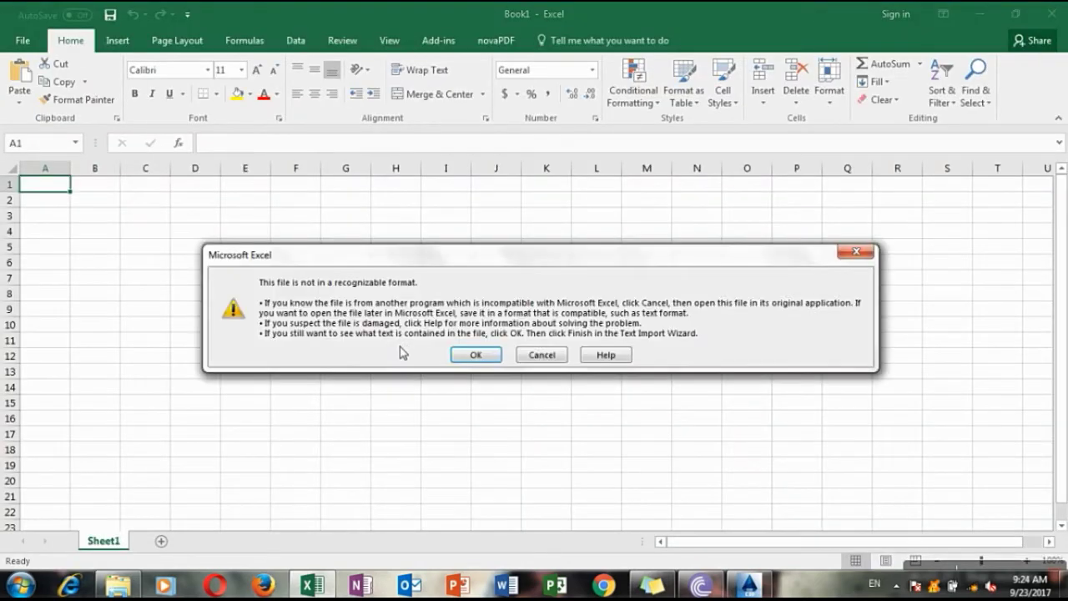
{"action": "left_click", "coordinate": [479, 360]}
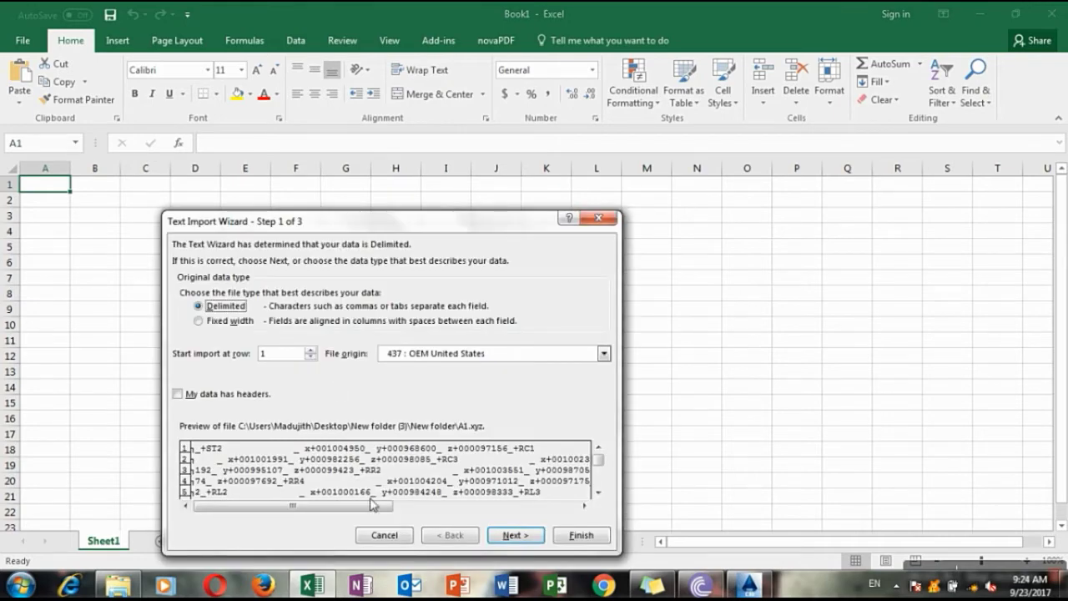
{"action": "left_click", "coordinate": [389, 535]}
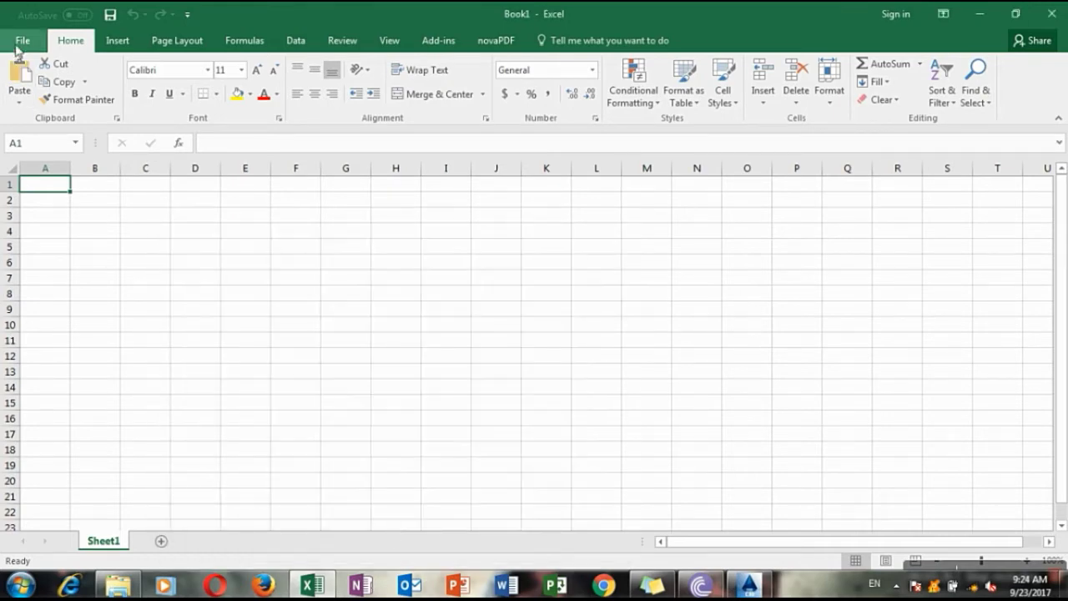
Browse for a file again and select A1.pnt
{"action": "left_click", "coordinate": [23, 42]}
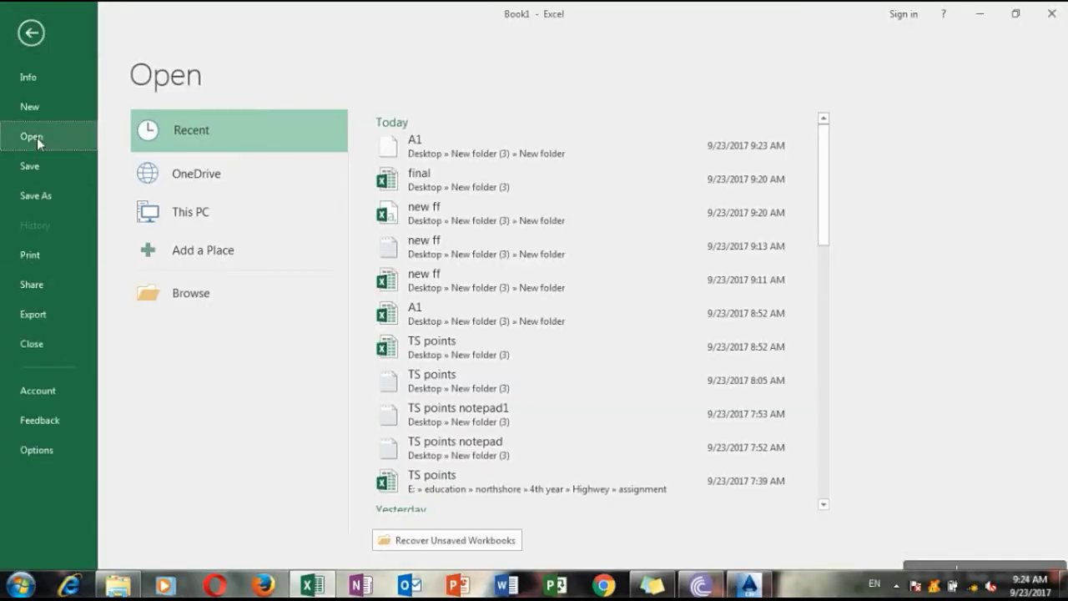
{"action": "left_click", "coordinate": [187, 309]}
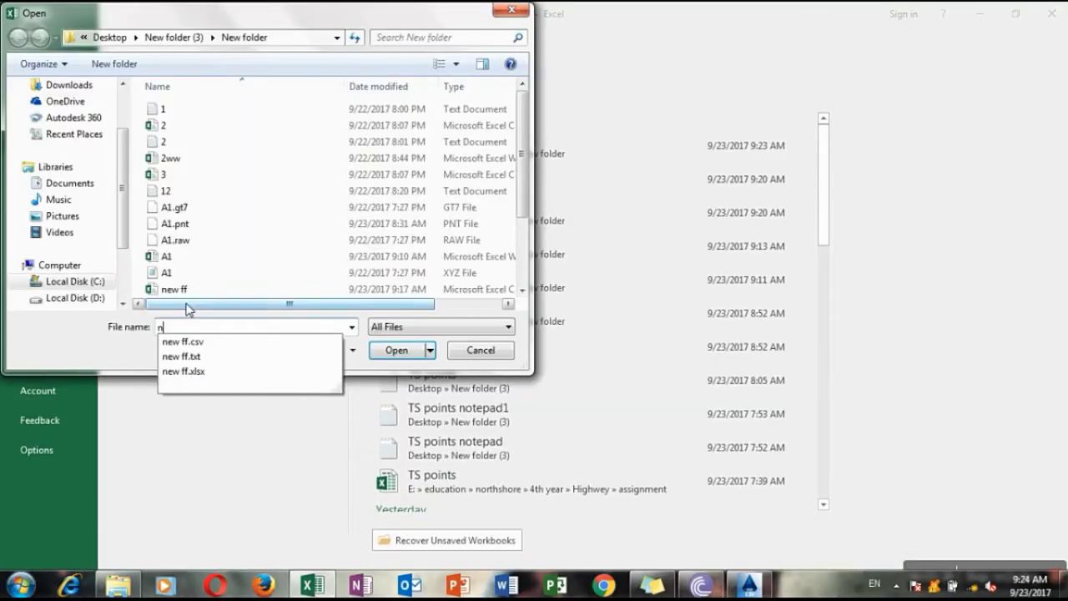
{"action": "left_click", "coordinate": [176, 224]}
Import A1.pnt as fixed width with a column break after the two-letter point codes
{"action": "left_click", "coordinate": [396, 350]}
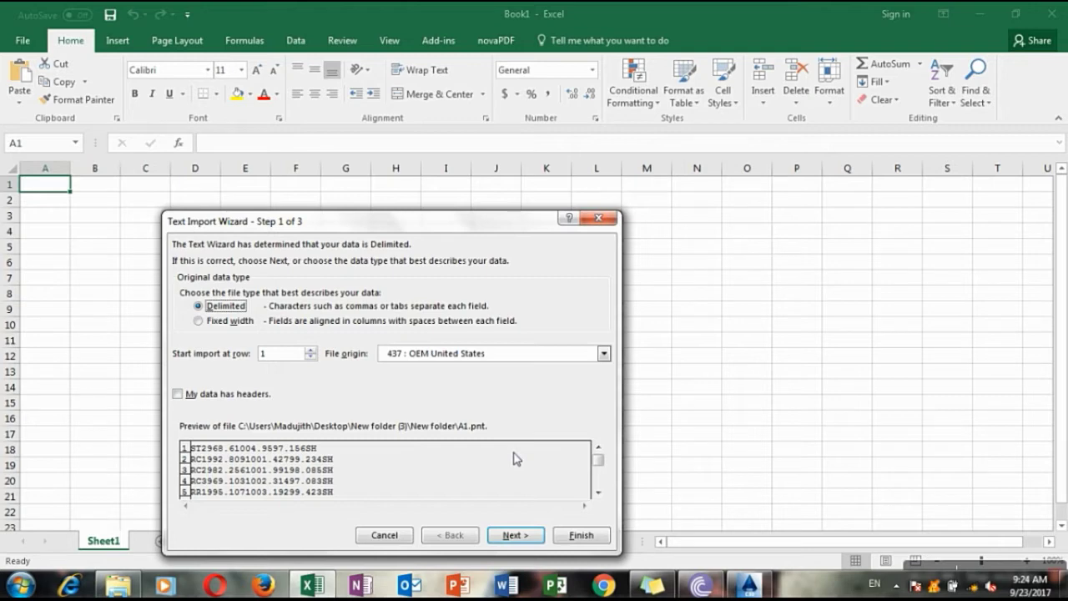
{"action": "left_click", "coordinate": [195, 322]}
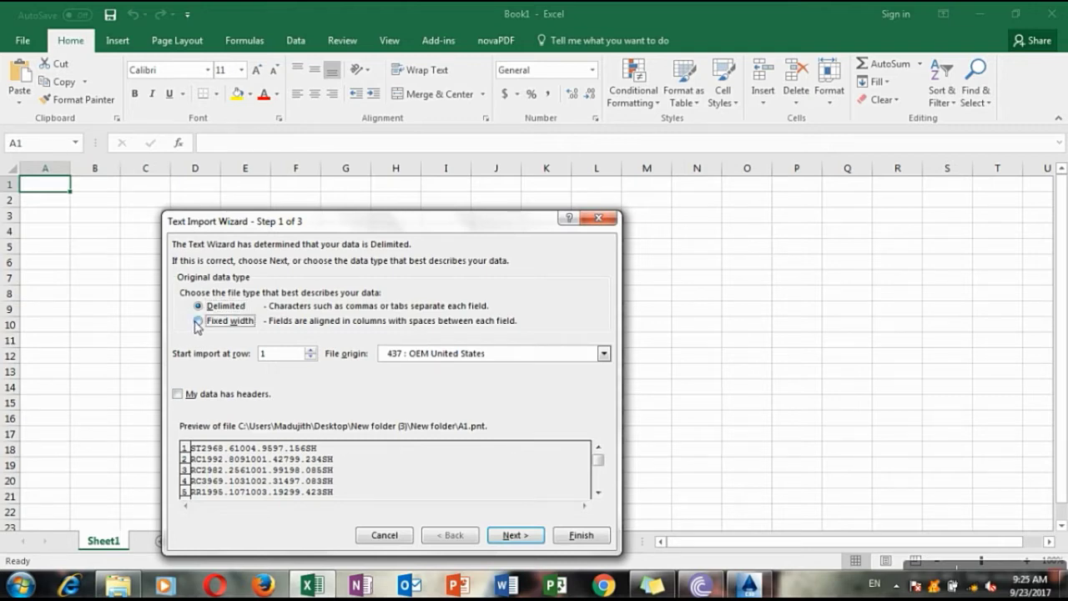
{"action": "left_click", "coordinate": [512, 537]}
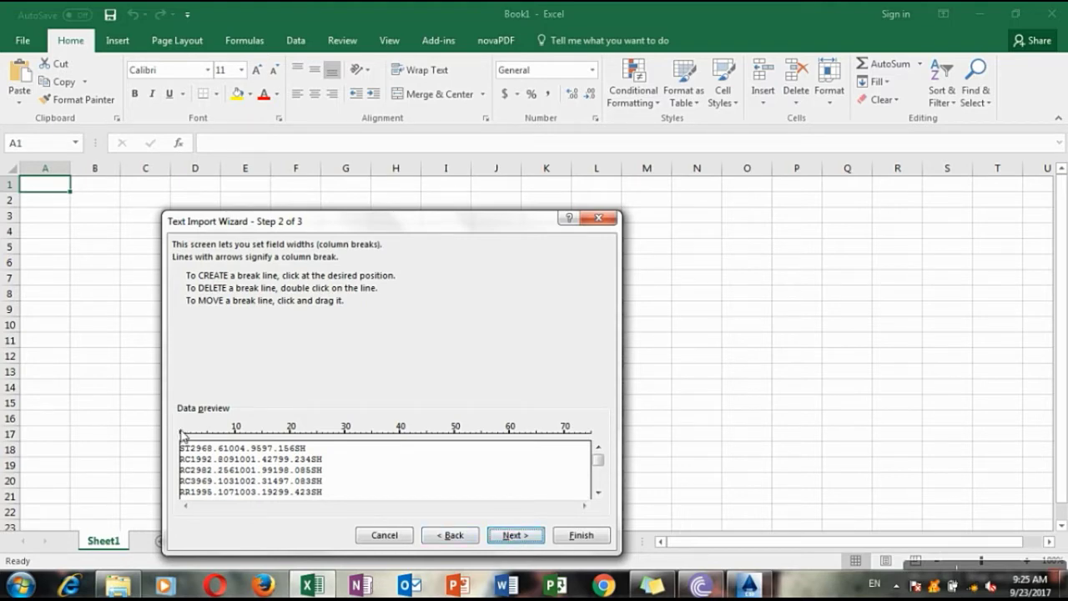
{"action": "left_click_drag", "start_coordinate": [598, 459], "coordinate": [597, 496]}
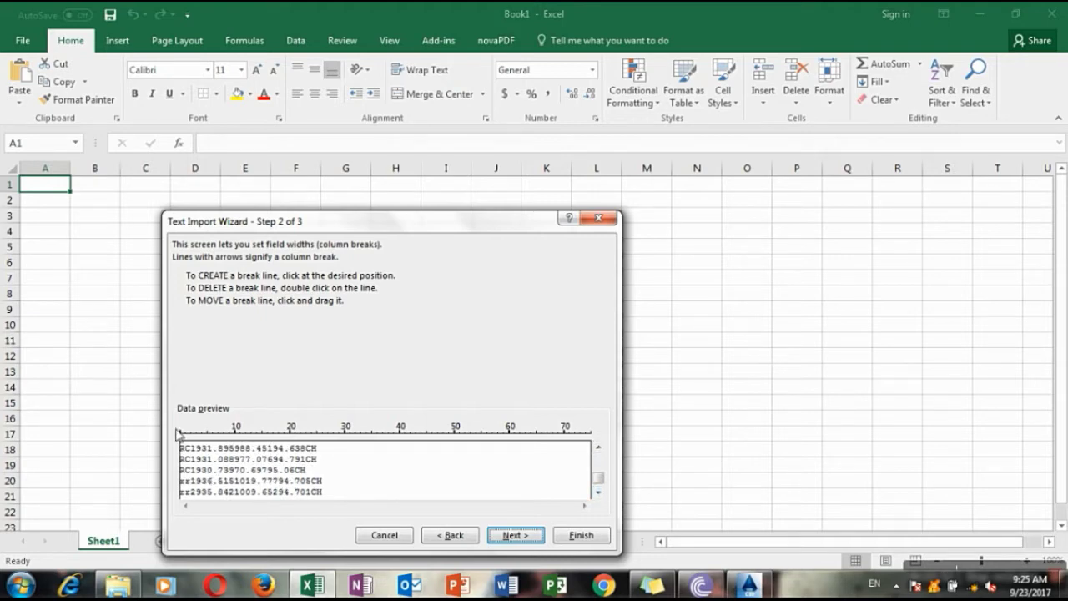
{"action": "left_click", "coordinate": [238, 435]}
{"action": "left_click_drag", "start_coordinate": [238, 436], "coordinate": [192, 435]}
{"action": "left_click", "coordinate": [515, 536]}
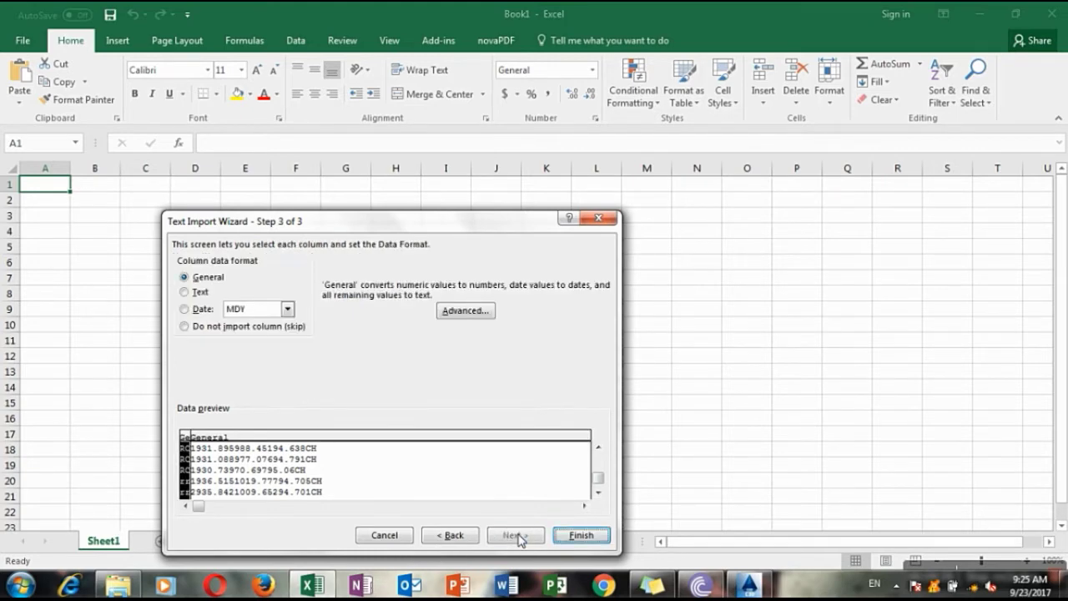
{"action": "left_click", "coordinate": [589, 538]}
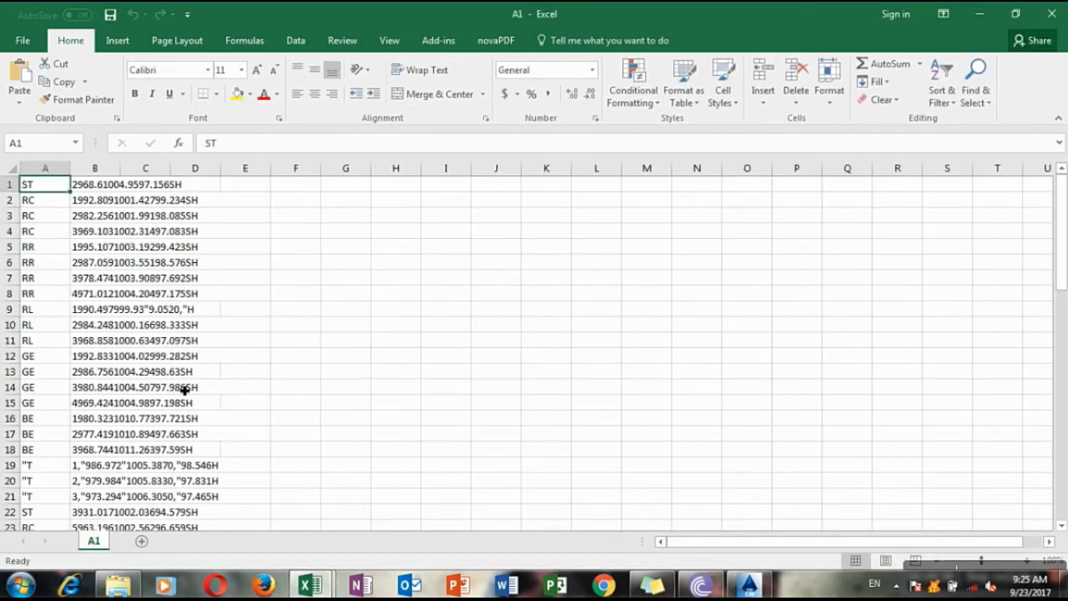
Check the unsplit coordinate strings in cells B1 through B6
{"action": "left_click", "coordinate": [90, 189]}
{"action": "left_click", "coordinate": [93, 203]}
{"action": "left_click", "coordinate": [91, 216]}
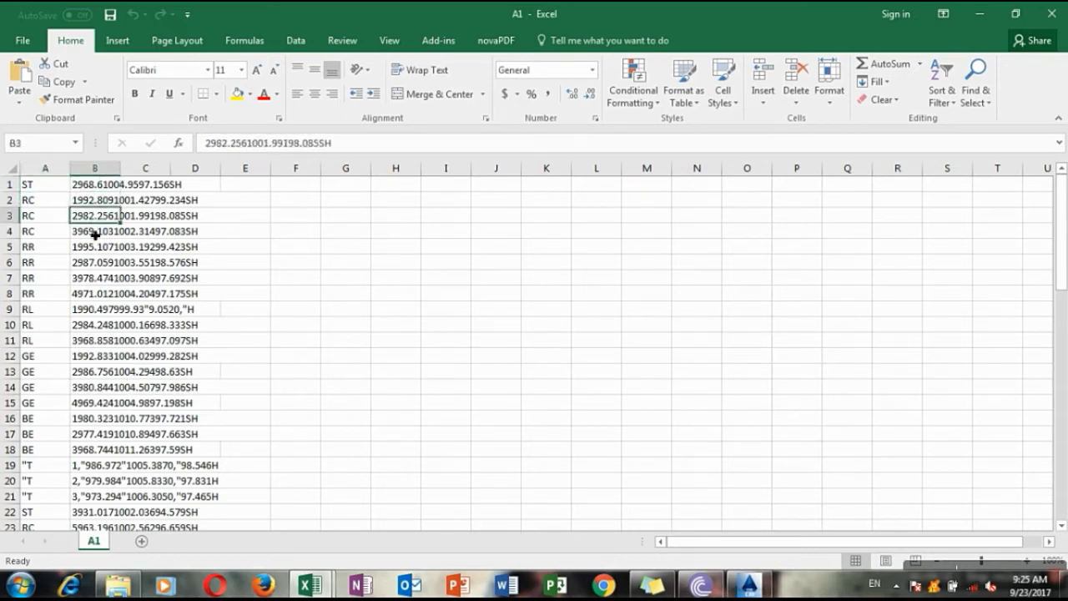
{"action": "left_click", "coordinate": [93, 232]}
{"action": "left_click", "coordinate": [99, 248]}
{"action": "left_click", "coordinate": [98, 262]}
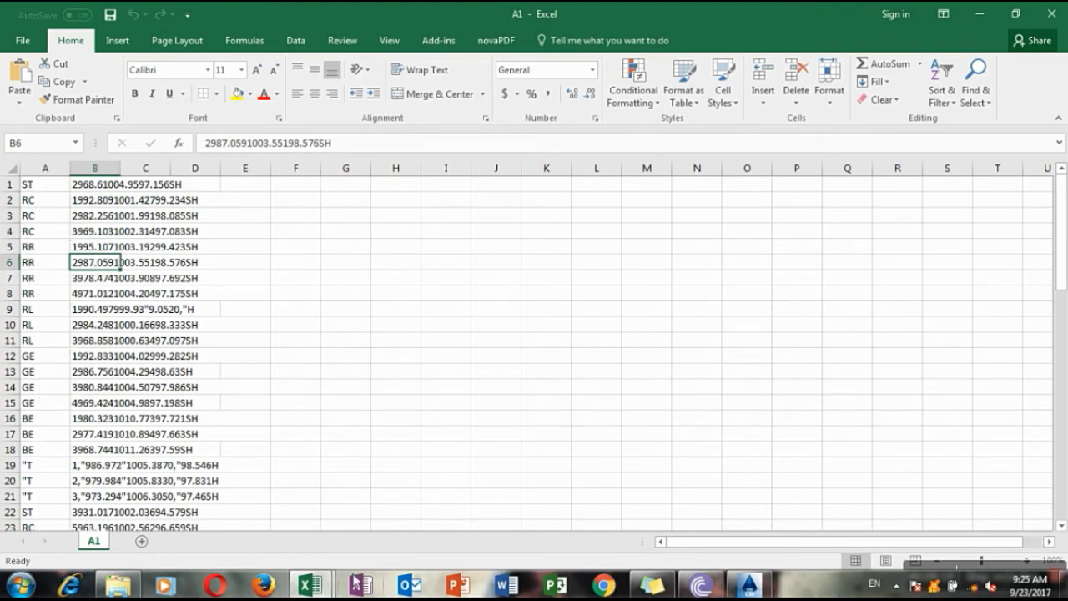
{"action": "mouse_move", "coordinate": [307, 583]}
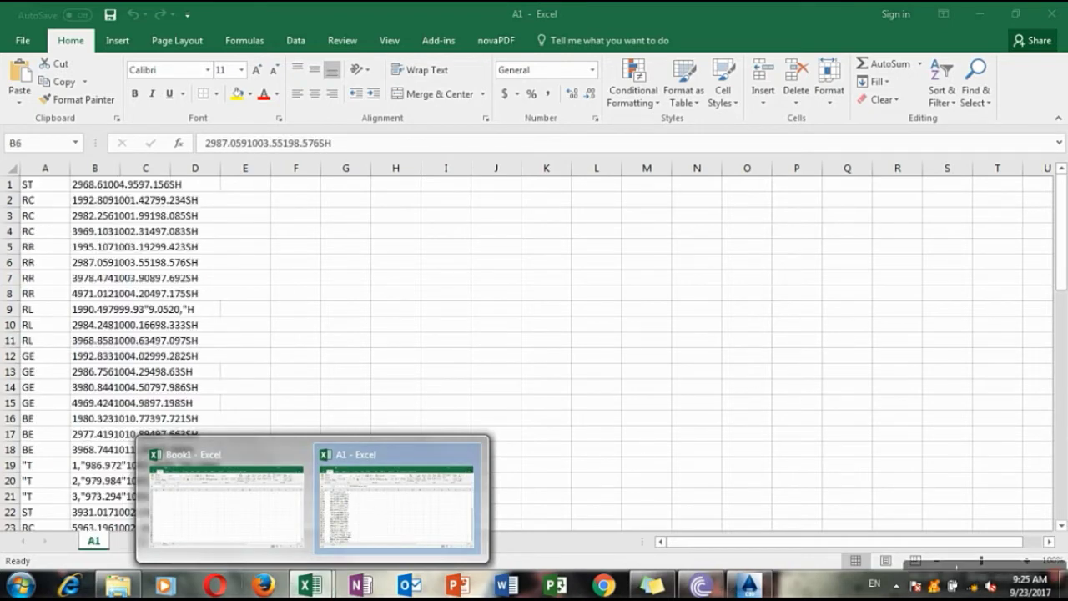
From the A1 workbook, browse the Open dialog up to New folder (3) and bring up File Explorer
{"action": "left_click", "coordinate": [371, 472]}
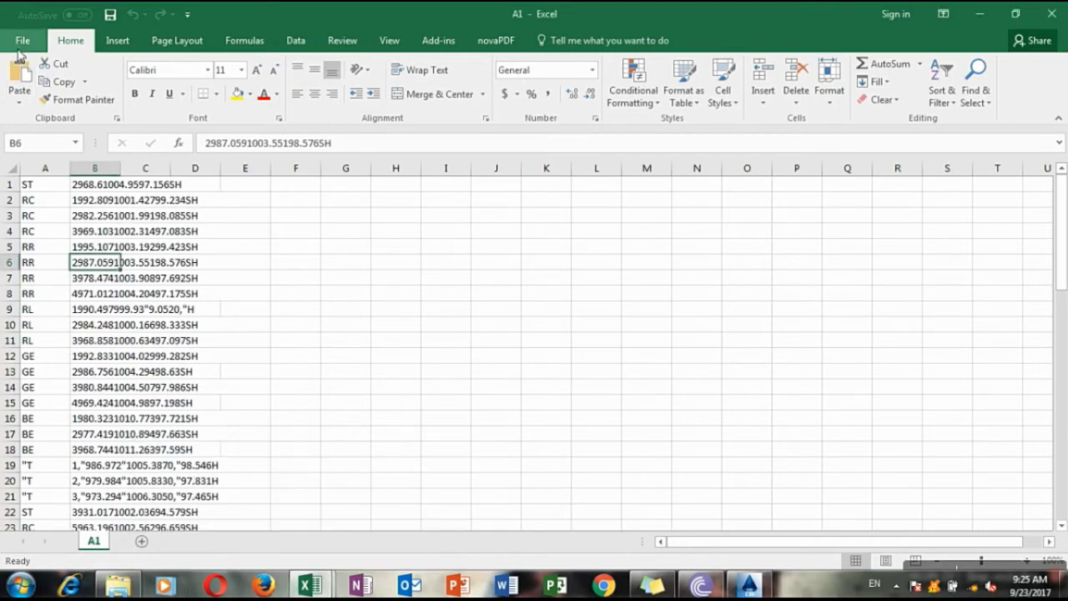
{"action": "left_click", "coordinate": [22, 41]}
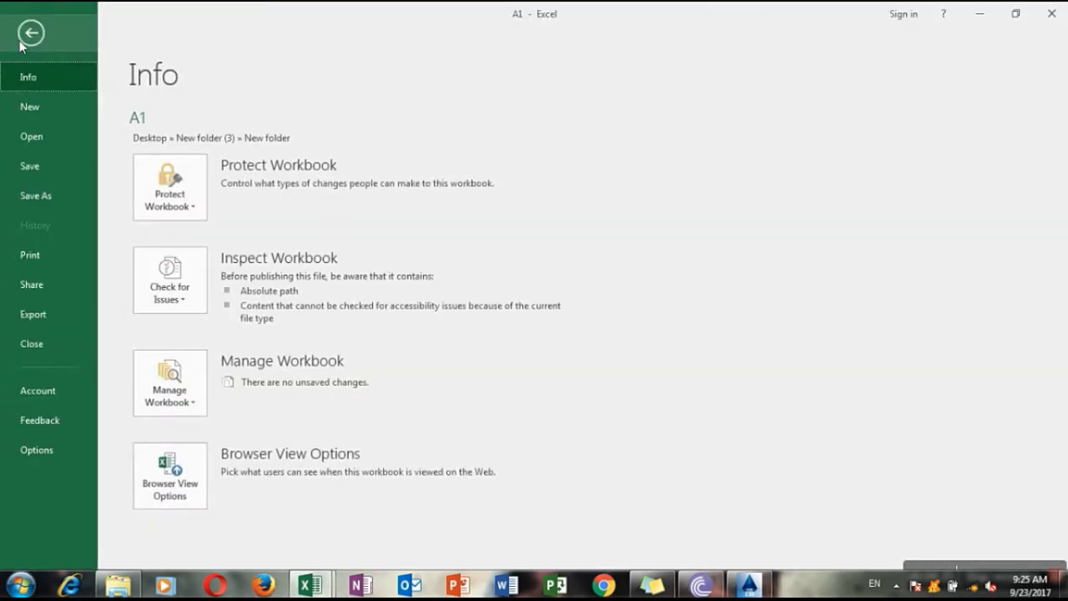
{"action": "left_click", "coordinate": [35, 136]}
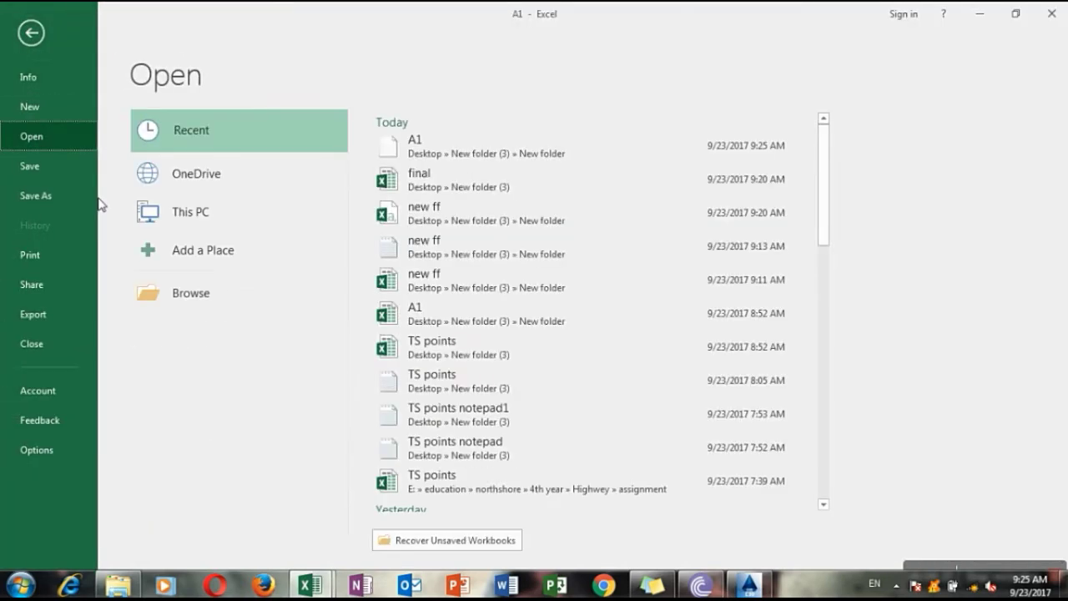
{"action": "left_click", "coordinate": [187, 288]}
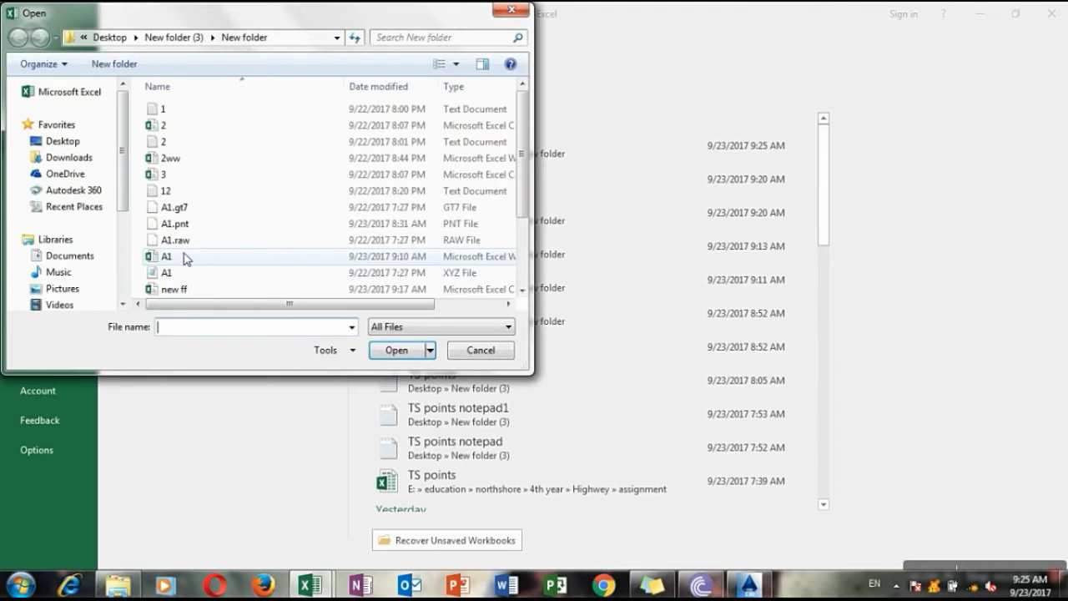
{"action": "left_click", "coordinate": [186, 258]}
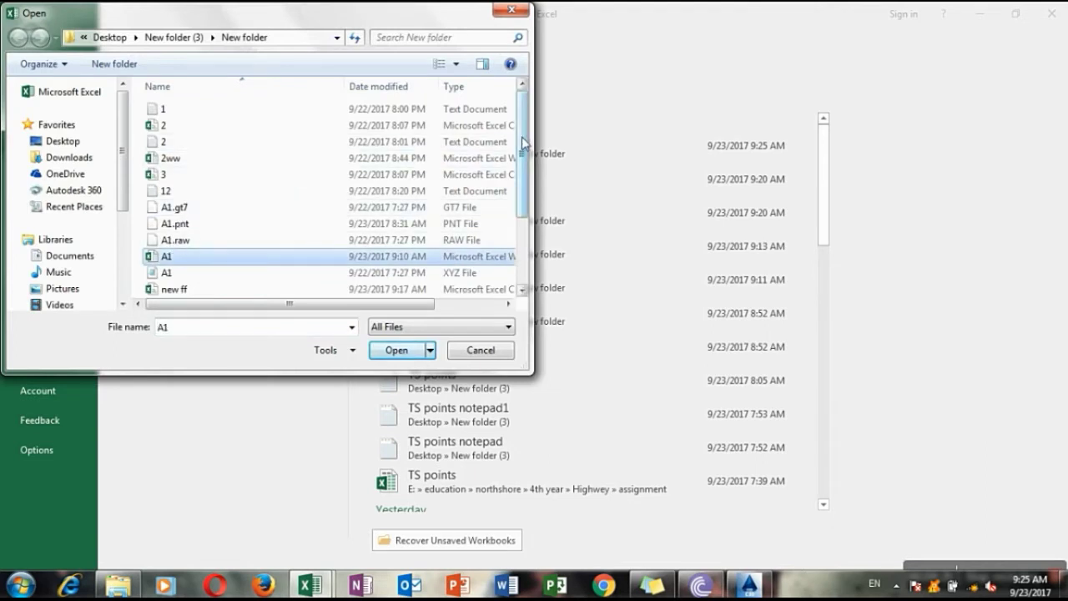
{"action": "mouse_move", "coordinate": [520, 122]}
{"action": "left_mouse_down"}
{"action": "mouse_move", "coordinate": [521, 220]}
{"action": "mouse_move", "coordinate": [521, 133]}
{"action": "left_mouse_up"}
{"action": "left_click", "coordinate": [179, 37]}
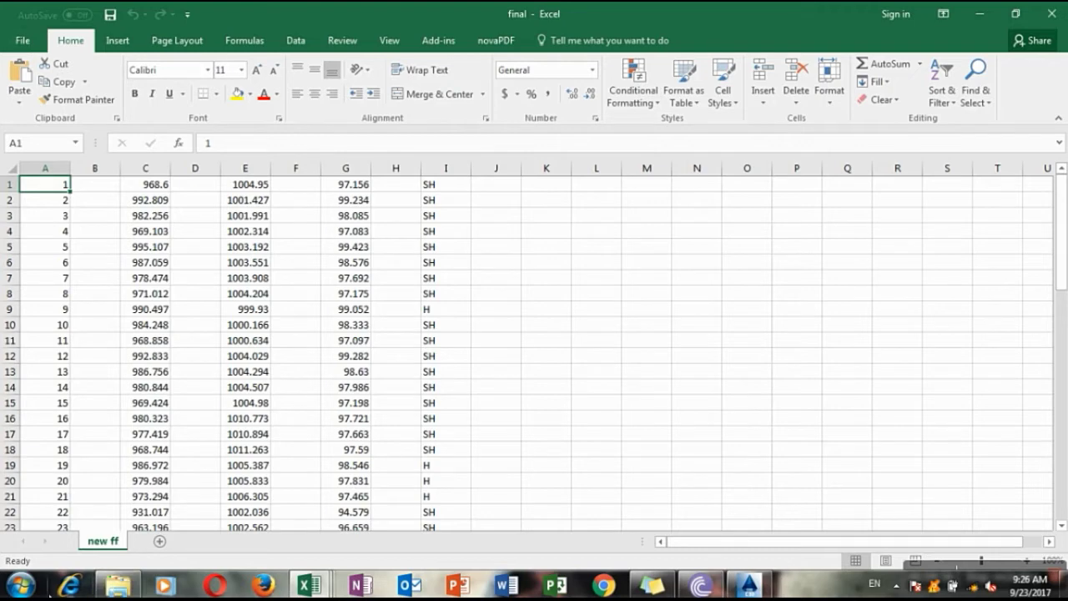
{"action": "left_click", "coordinate": [117, 586]}
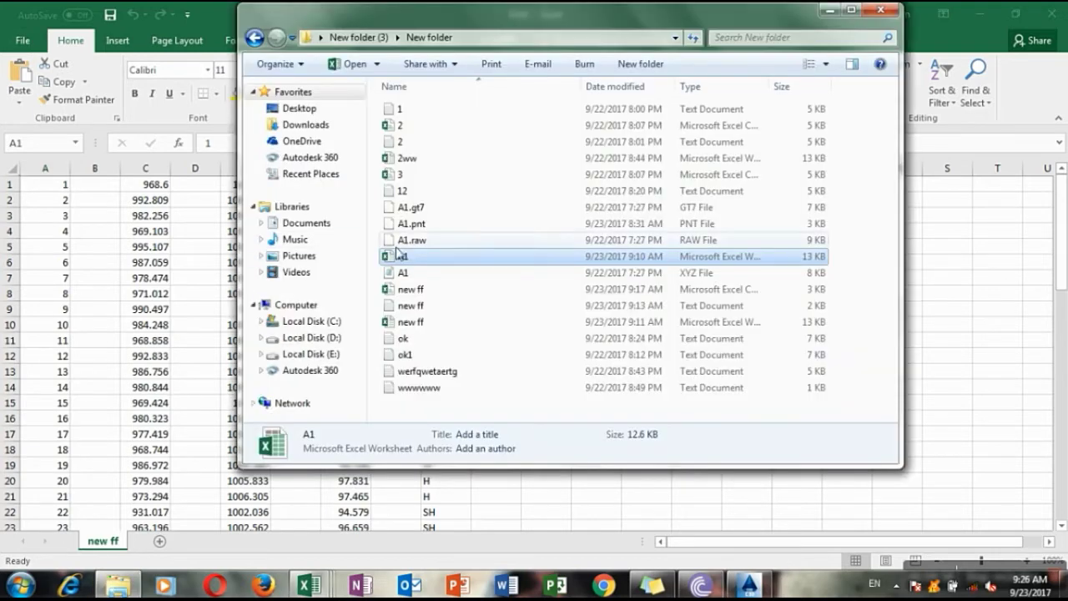
Open the final text file from New folder (3) in Notepad, review its points, and return to Excel
{"action": "left_click", "coordinate": [371, 39]}
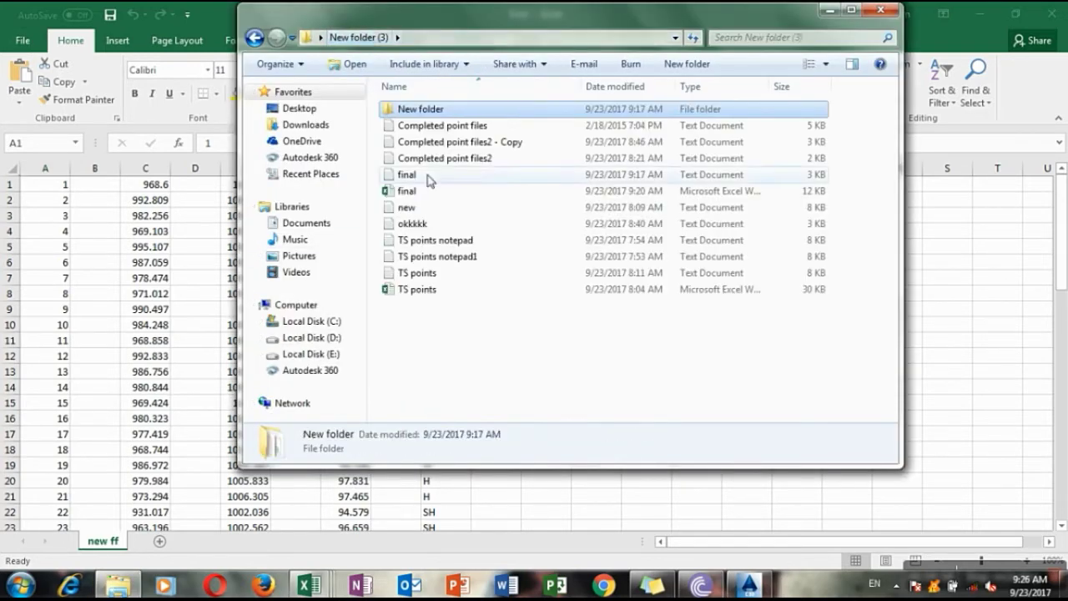
{"action": "left_click", "coordinate": [412, 177]}
{"action": "double_click", "coordinate": [412, 177]}
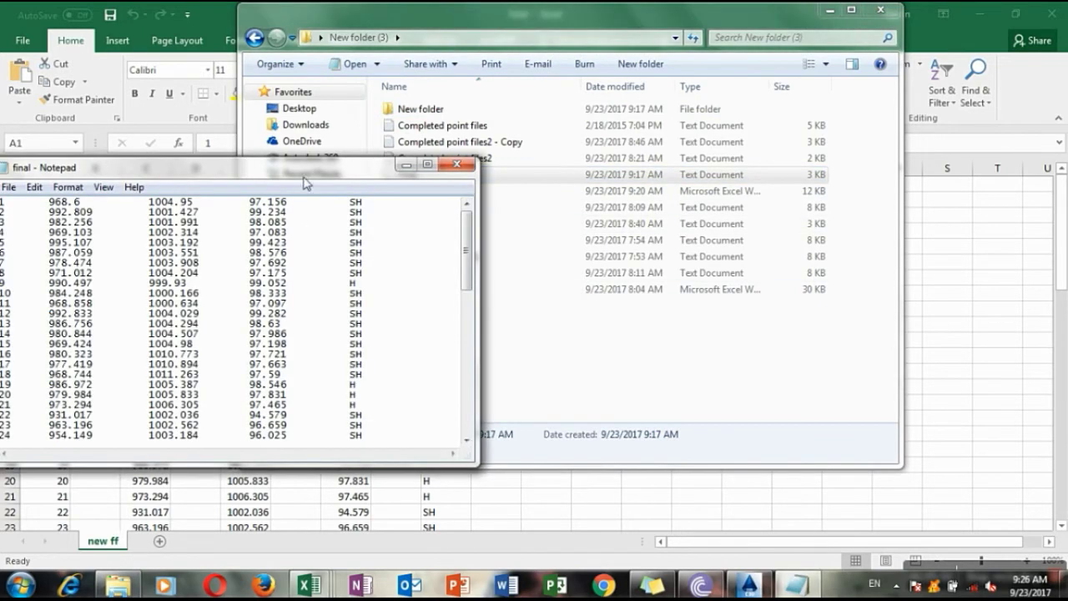
{"action": "mouse_move", "coordinate": [469, 261]}
{"action": "left_mouse_down"}
{"action": "mouse_move", "coordinate": [467, 428]}
{"action": "mouse_move", "coordinate": [467, 242]}
{"action": "left_mouse_up"}
{"action": "left_click", "coordinate": [404, 163]}
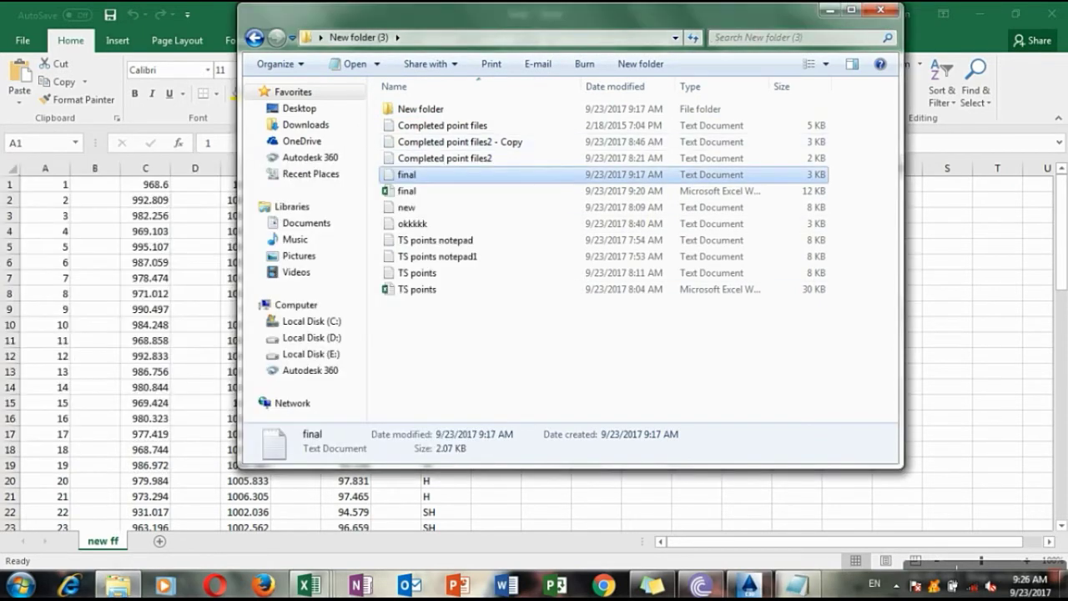
{"action": "left_click", "coordinate": [829, 10]}
{"action": "left_click", "coordinate": [24, 42]}
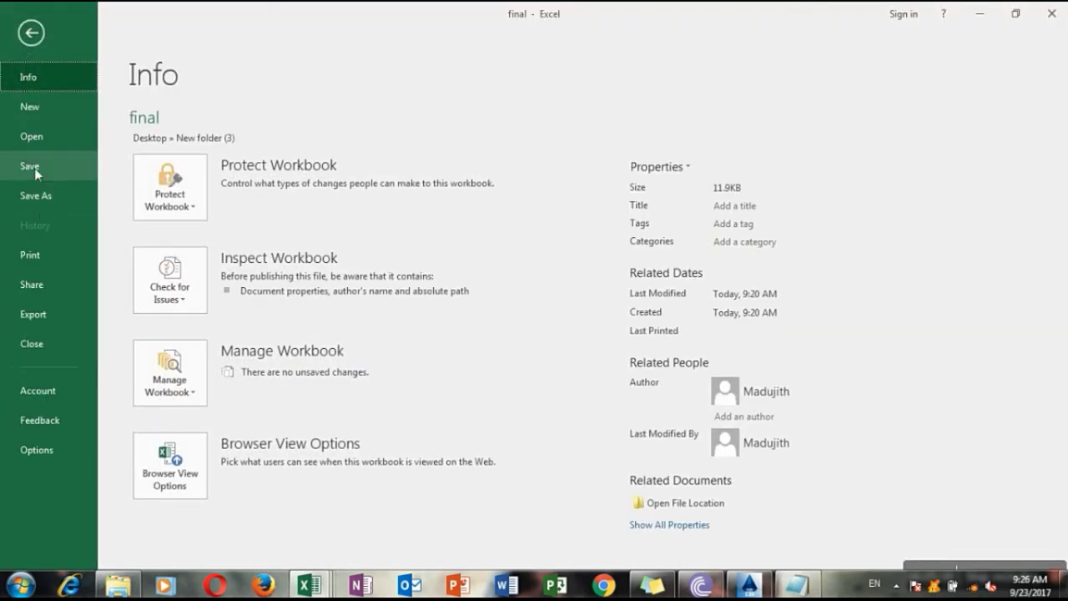
Save the Excel point table as Text (Tab delimited) named final1 in New folder (3), keeping that format
{"action": "left_click", "coordinate": [40, 199]}
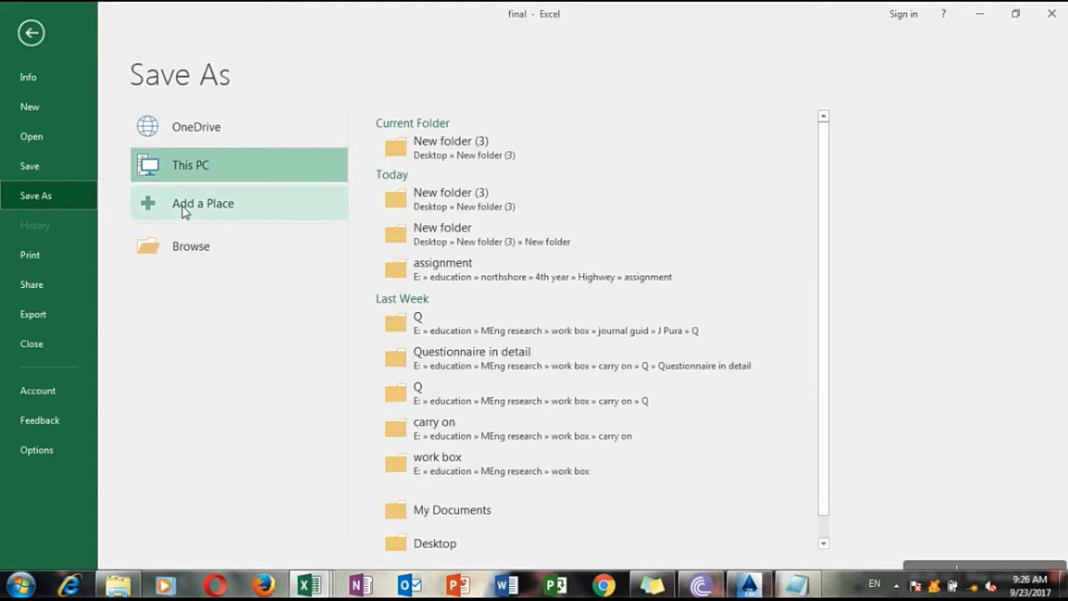
{"action": "left_click", "coordinate": [189, 251]}
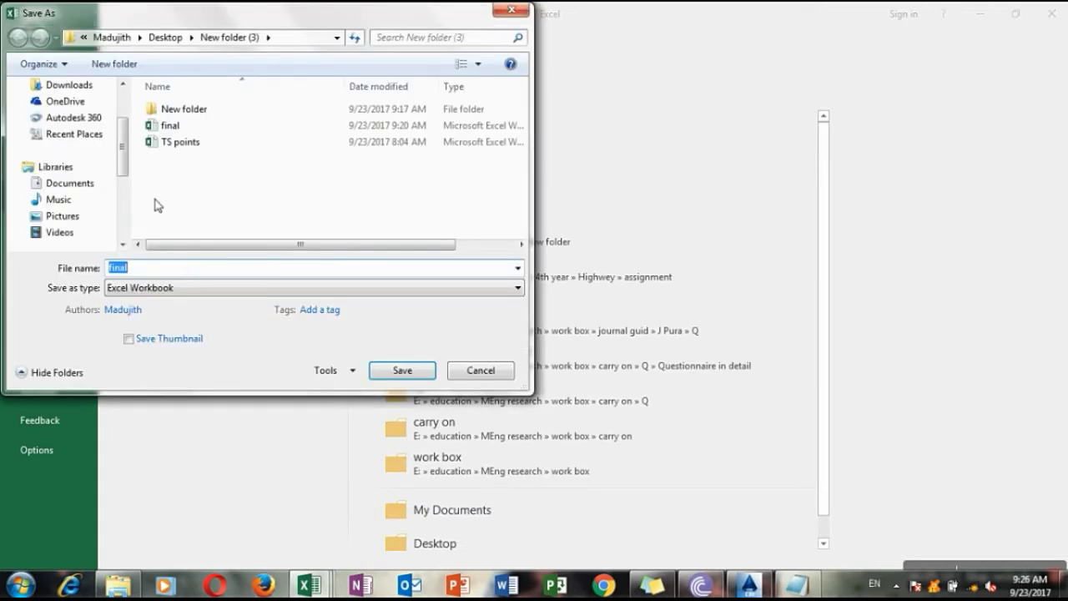
{"action": "left_click", "coordinate": [159, 292]}
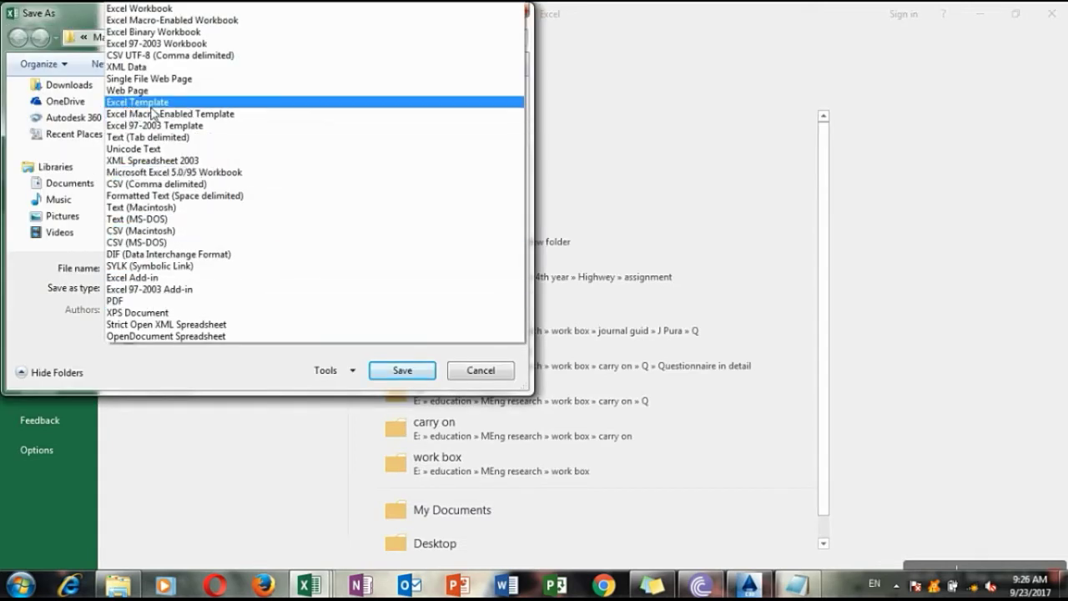
{"action": "left_click", "coordinate": [158, 144]}
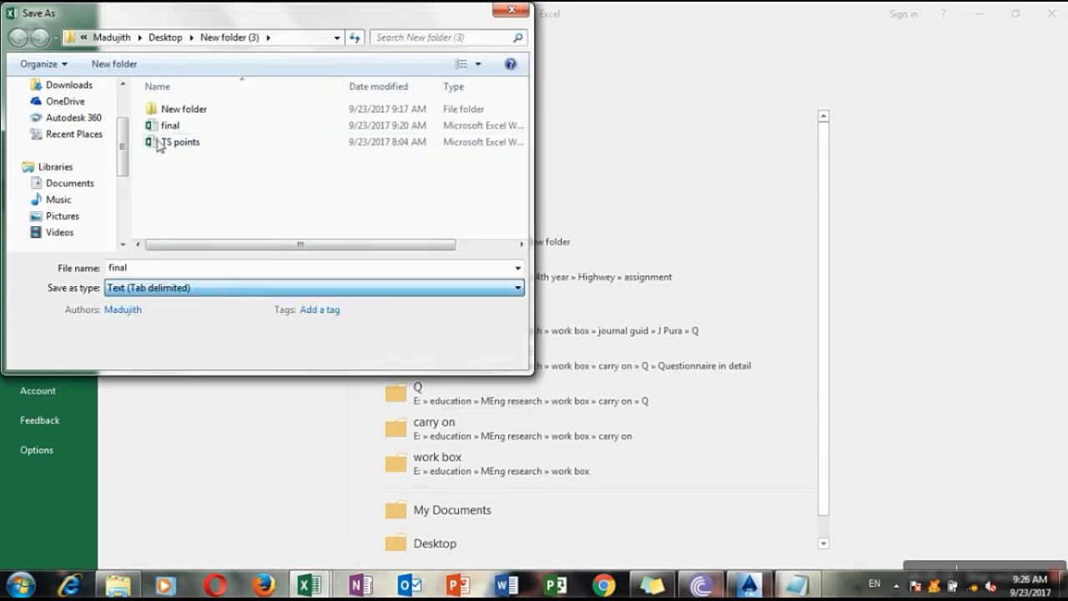
{"action": "double_click", "coordinate": [143, 273]}
{"action": "left_click", "coordinate": [140, 275]}
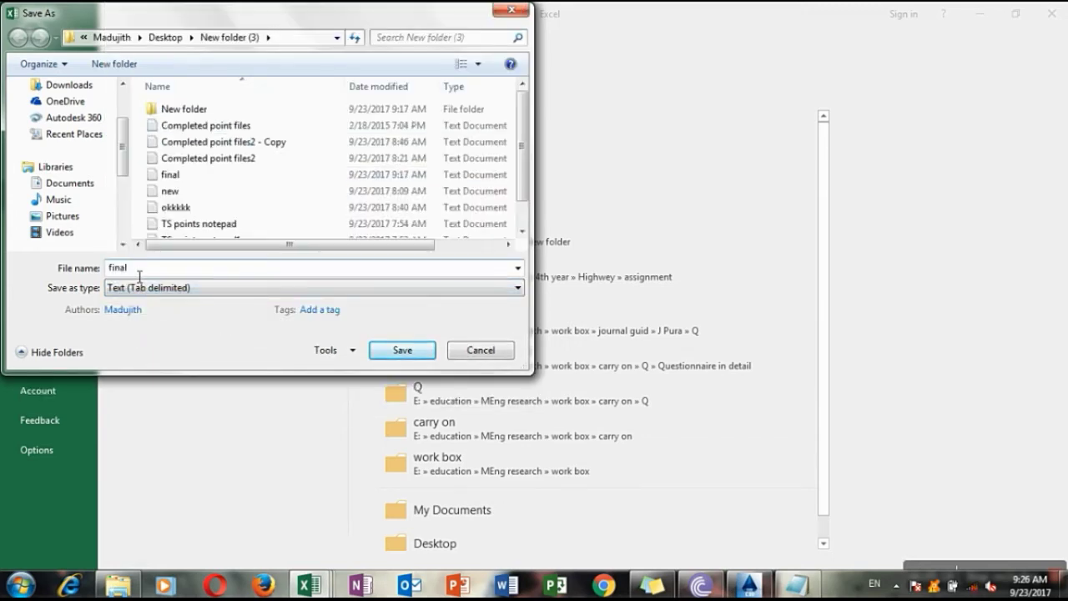
{"action": "type", "text": "1"}
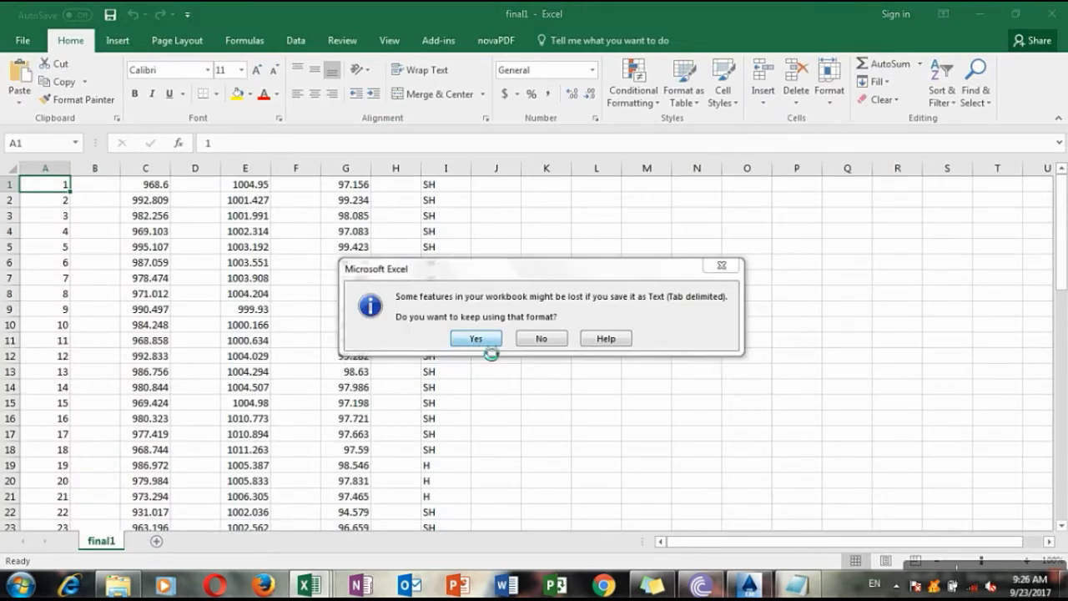
{"action": "left_click", "coordinate": [476, 338]}
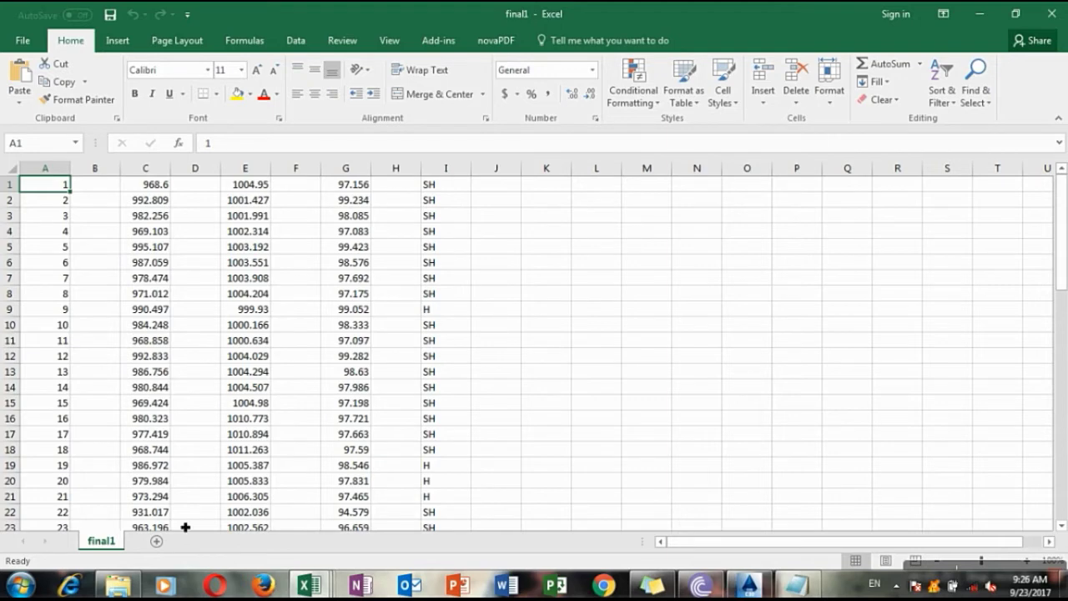
Open final1 from New folder (3) in a maximized Notepad window
{"action": "left_click", "coordinate": [118, 584]}
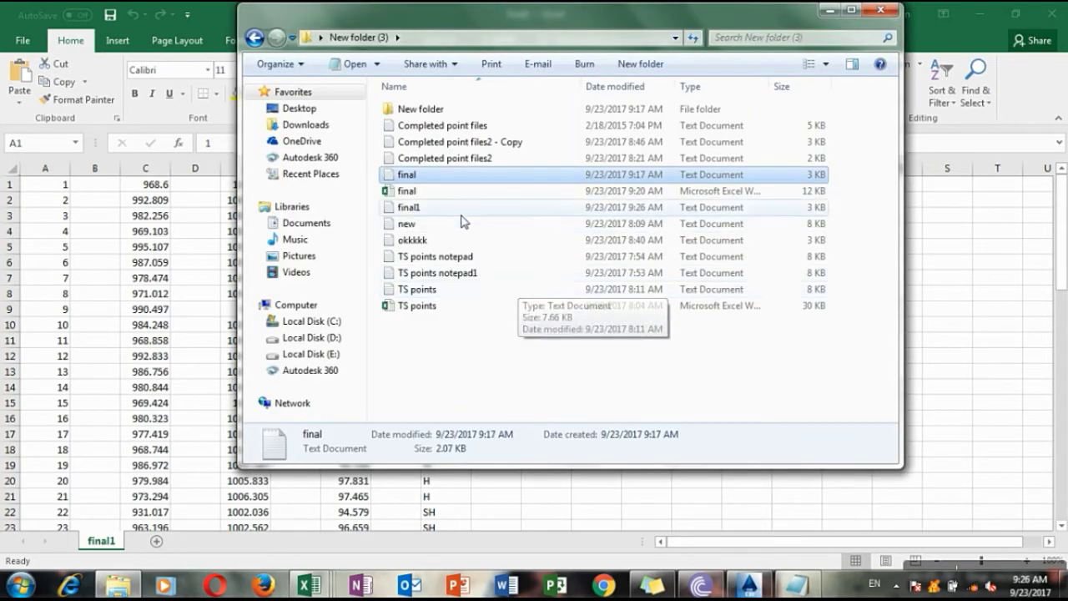
{"action": "double_click", "coordinate": [428, 215]}
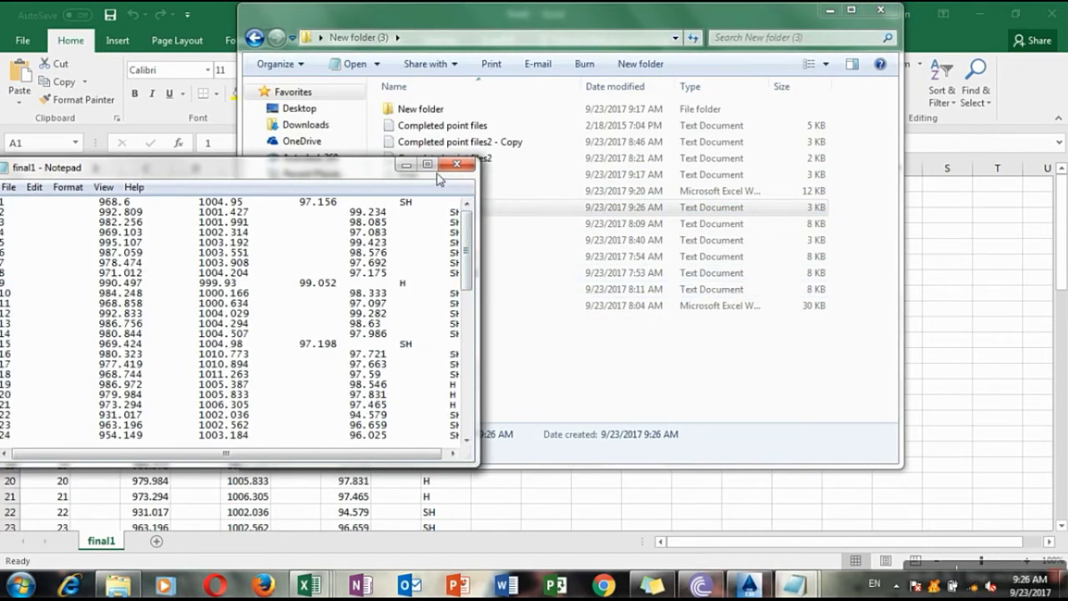
{"action": "double_click", "coordinate": [447, 184]}
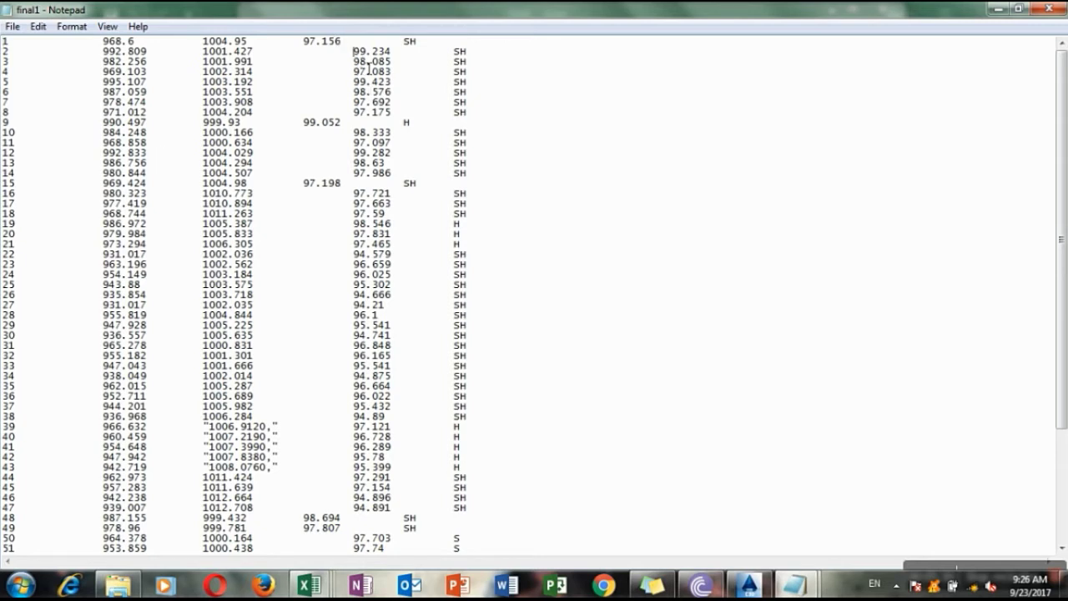
Delete the extra tabs so the elevations on lines 2–39 align in one column
{"action": "key", "text": "BackSpace"}
{"action": "key", "text": "Down"}
{"action": "key", "text": "Delete"}
{"action": "key", "text": "Down"}
{"action": "key", "text": "Delete"}
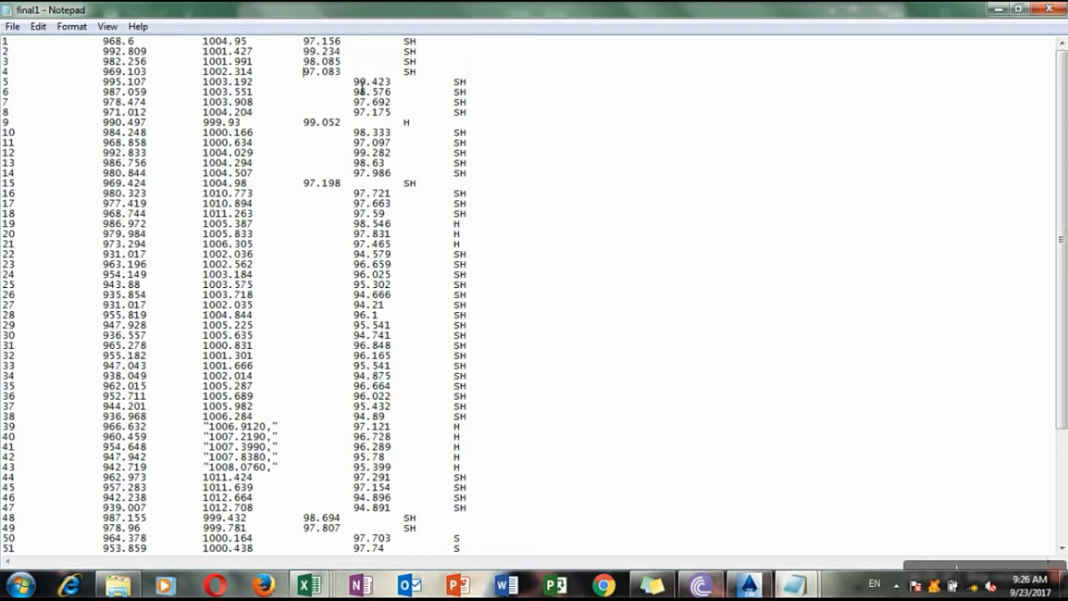
{"action": "key", "text": "Down"}
{"action": "key", "text": "Delete"}
{"action": "key", "text": "Down"}
{"action": "key", "text": "Delete"}
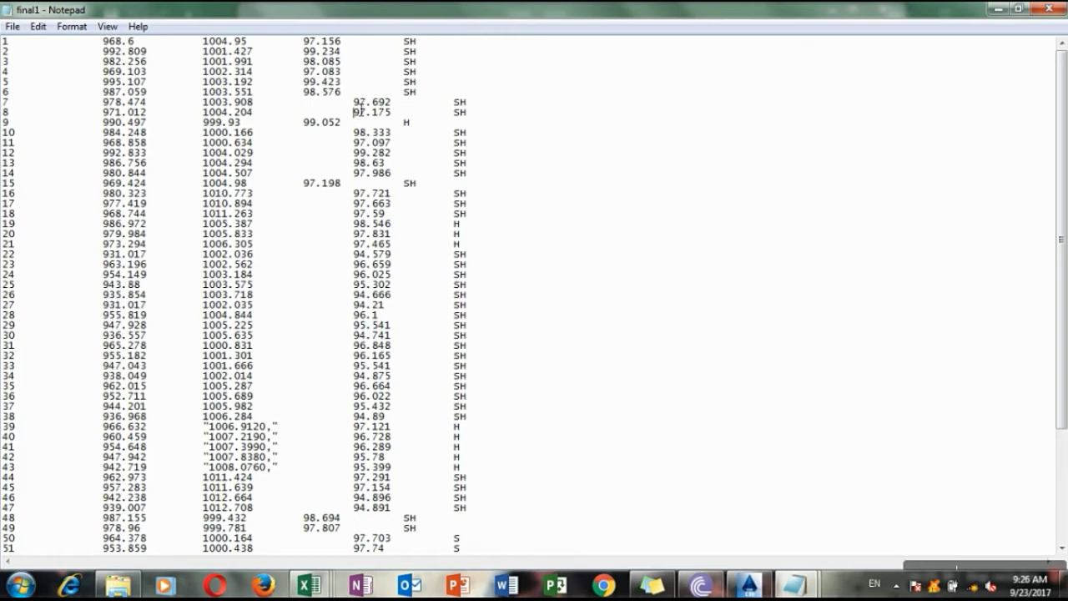
{"action": "key", "text": "Down"}
{"action": "key", "text": "Delete"}
{"action": "key", "text": "Down"}
{"action": "key", "text": "Delete"}
{"action": "key", "text": "Down"}
{"action": "key", "text": "Down"}
{"action": "key", "text": "Delete"}
{"action": "key", "text": "Down"}
{"action": "key", "text": "Delete"}
{"action": "key", "text": "Down"}
{"action": "key", "text": "Delete"}
{"action": "key", "text": "Down"}
{"action": "key", "text": "Delete"}
{"action": "key", "text": "Down"}
{"action": "key", "text": "Delete"}
{"action": "key", "text": "Down"}
{"action": "key", "text": "Down"}
{"action": "key", "text": "Delete"}
{"action": "key", "text": "Down"}
{"action": "key", "text": "Delete"}
{"action": "key", "text": "Down"}
{"action": "key", "text": "Delete"}
{"action": "key", "text": "Down"}
{"action": "key", "text": "Delete"}
{"action": "key", "text": "Down"}
{"action": "key", "text": "Delete"}
{"action": "key", "text": "Down"}
{"action": "key", "text": "Delete"}
{"action": "key", "text": "Down"}
{"action": "key", "text": "Delete"}
{"action": "key", "text": "Down"}
{"action": "key", "text": "Delete"}
{"action": "key", "text": "Down"}
{"action": "key", "text": "Delete"}
{"action": "key", "text": "Down"}
{"action": "key", "text": "Delete"}
{"action": "key", "text": "Down"}
{"action": "key", "text": "Delete"}
{"action": "key", "text": "Down"}
{"action": "key", "text": "Delete"}
{"action": "key", "text": "Down"}
{"action": "key", "text": "Delete"}
{"action": "key", "text": "Down"}
{"action": "key", "text": "Delete"}
{"action": "key", "text": "Down"}
{"action": "key", "text": "Delete"}
{"action": "key", "text": "Down"}
{"action": "key", "text": "Delete"}
{"action": "key", "text": "Down"}
{"action": "key", "text": "Delete"}
{"action": "key", "text": "Down"}
{"action": "key", "text": "Delete"}
{"action": "key", "text": "Down"}
{"action": "key", "text": "Delete"}
{"action": "key", "text": "Down"}
{"action": "key", "text": "Delete"}
{"action": "key", "text": "Down"}
{"action": "key", "text": "Delete"}
{"action": "key", "text": "Down"}
{"action": "key", "text": "Delete"}
{"action": "key", "text": "Down"}
{"action": "key", "text": "Delete"}
{"action": "key", "text": "Down"}
{"action": "key", "text": "Delete"}
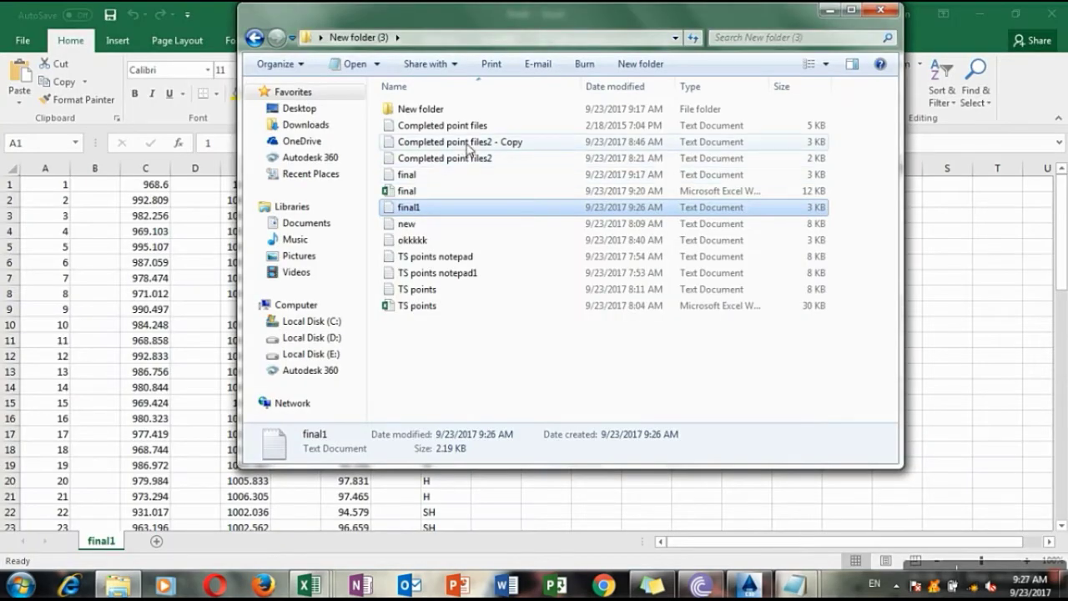
{"action": "left_click", "coordinate": [472, 146]}
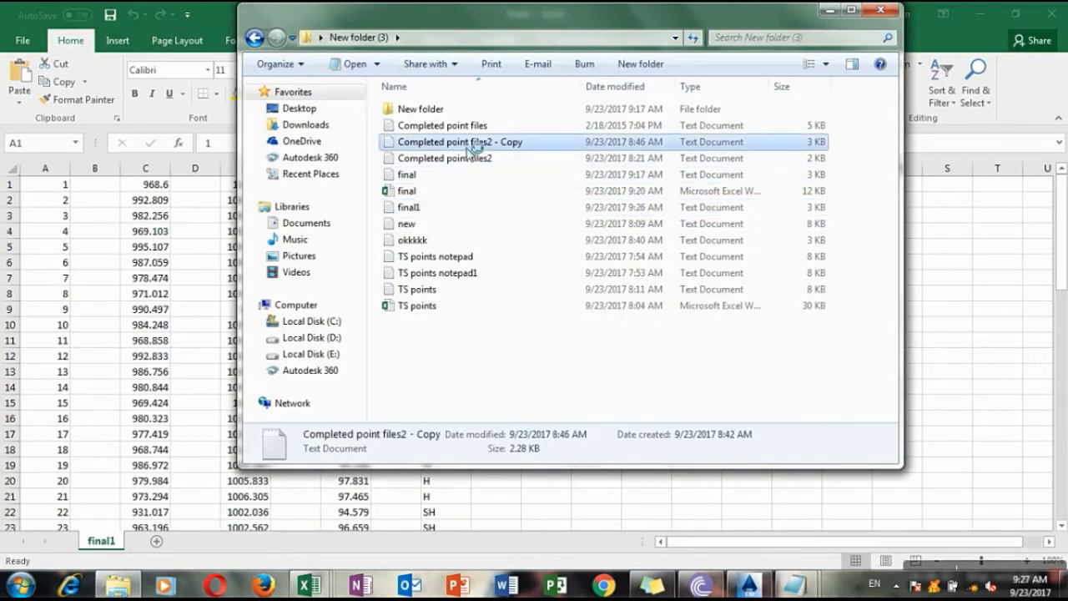
{"action": "double_click", "coordinate": [473, 146]}
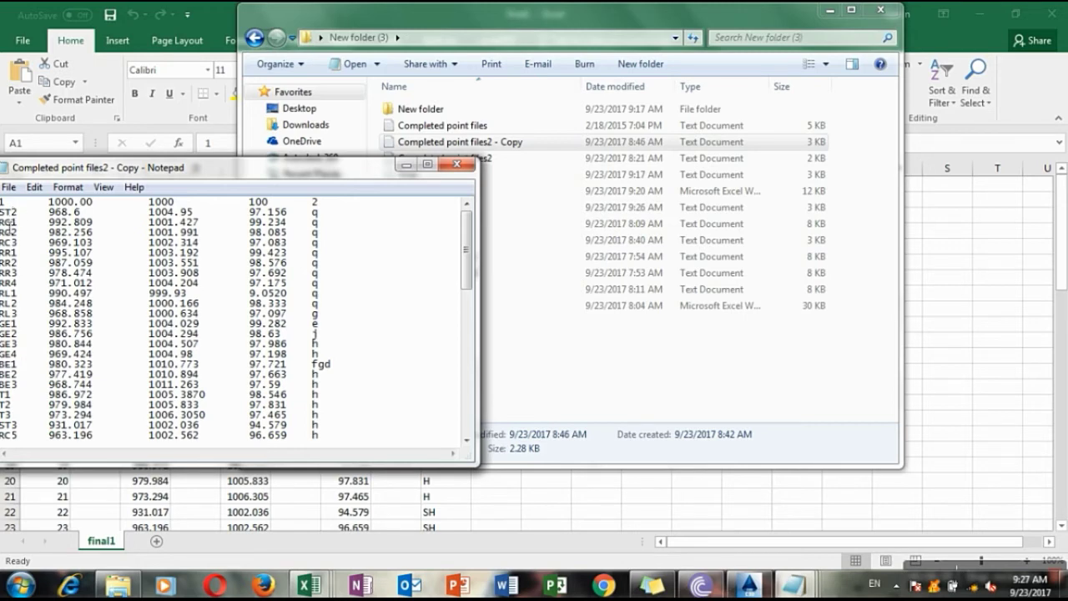
{"action": "left_click", "coordinate": [457, 163]}
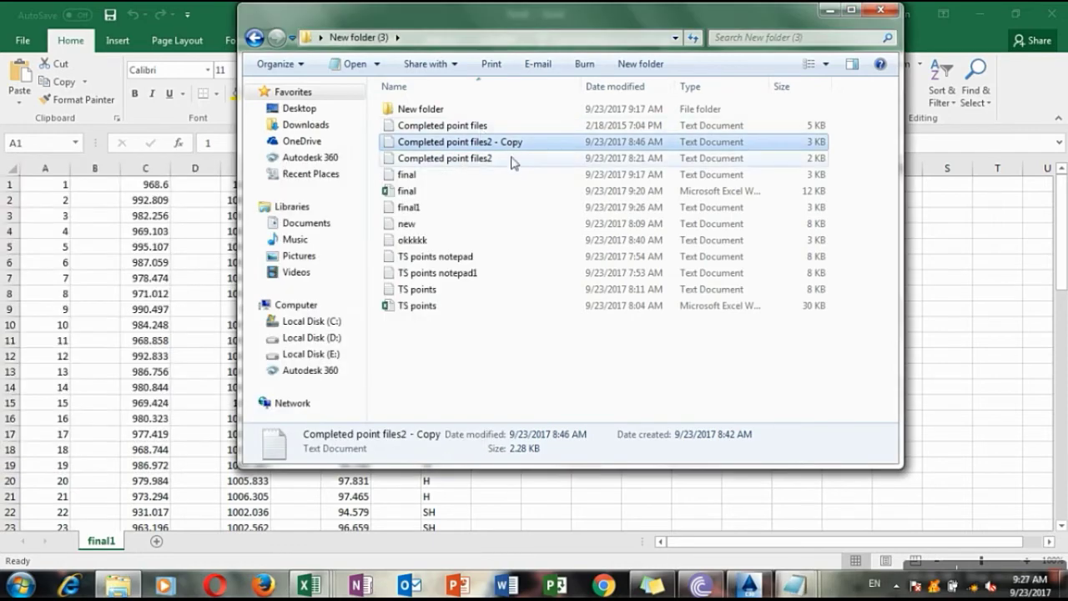
{"action": "left_click", "coordinate": [748, 586]}
Try importing Completed point files2 - Copy as points, then remove the unmatched file and close the import tools
{"action": "right_click", "coordinate": [82, 223]}
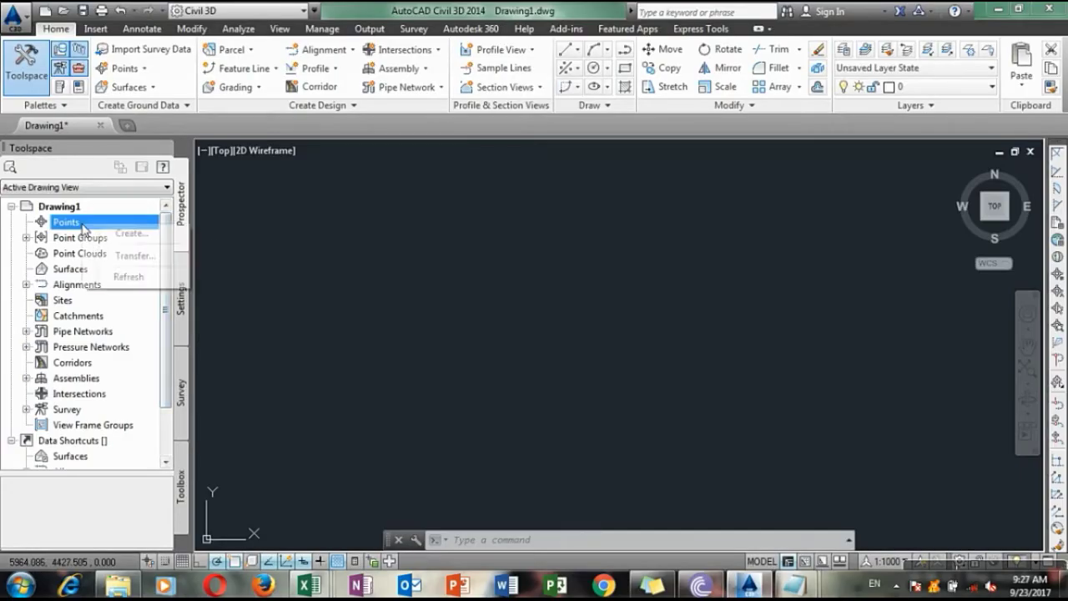
{"action": "left_click", "coordinate": [120, 235]}
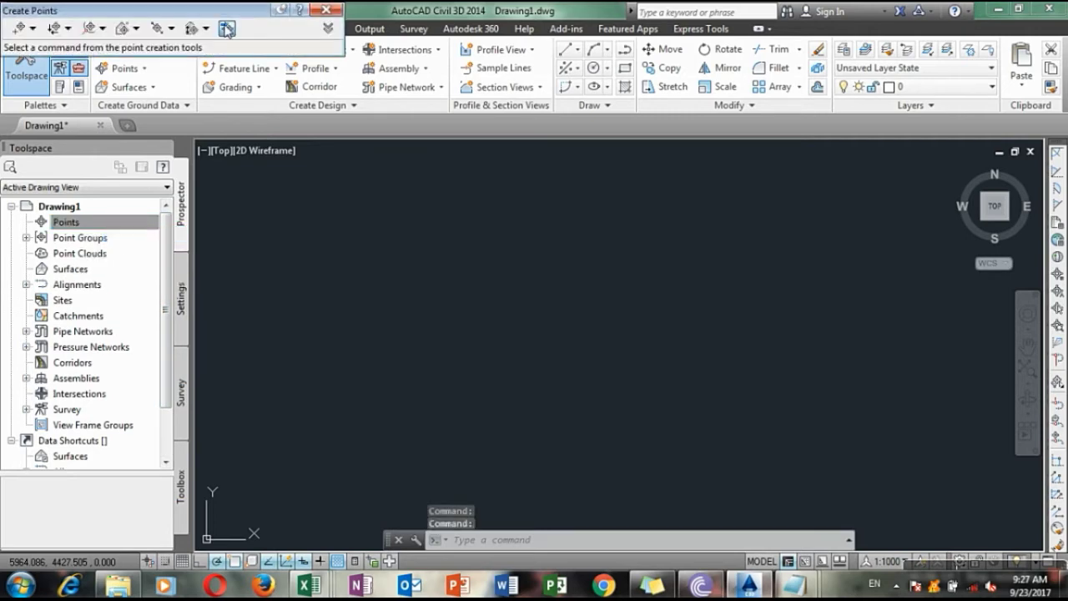
{"action": "left_click", "coordinate": [227, 30]}
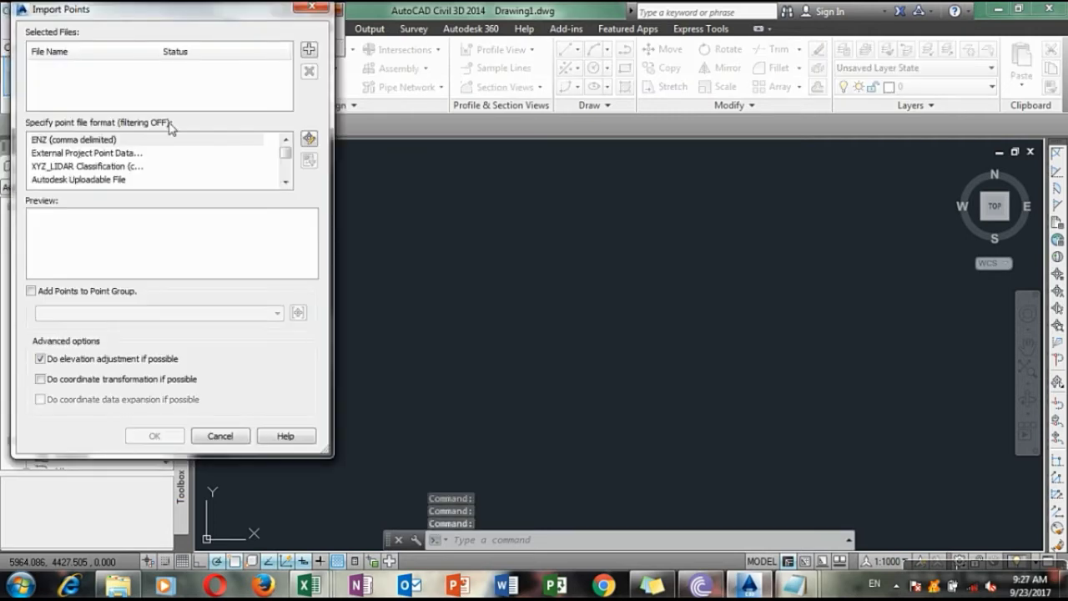
{"action": "left_click", "coordinate": [308, 50]}
{"action": "left_click", "coordinate": [221, 136]}
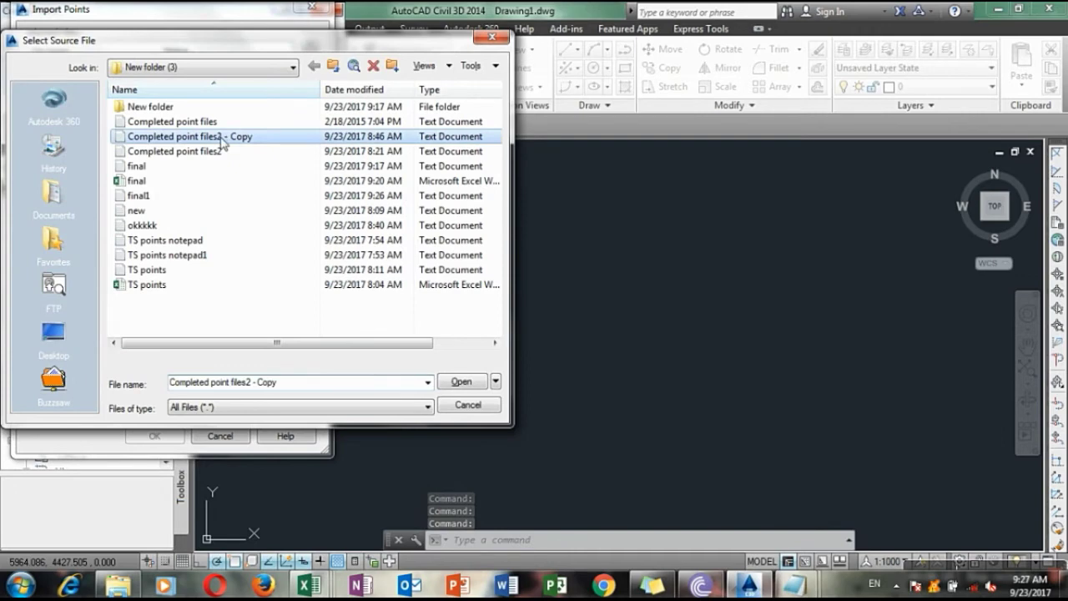
{"action": "left_click", "coordinate": [461, 382]}
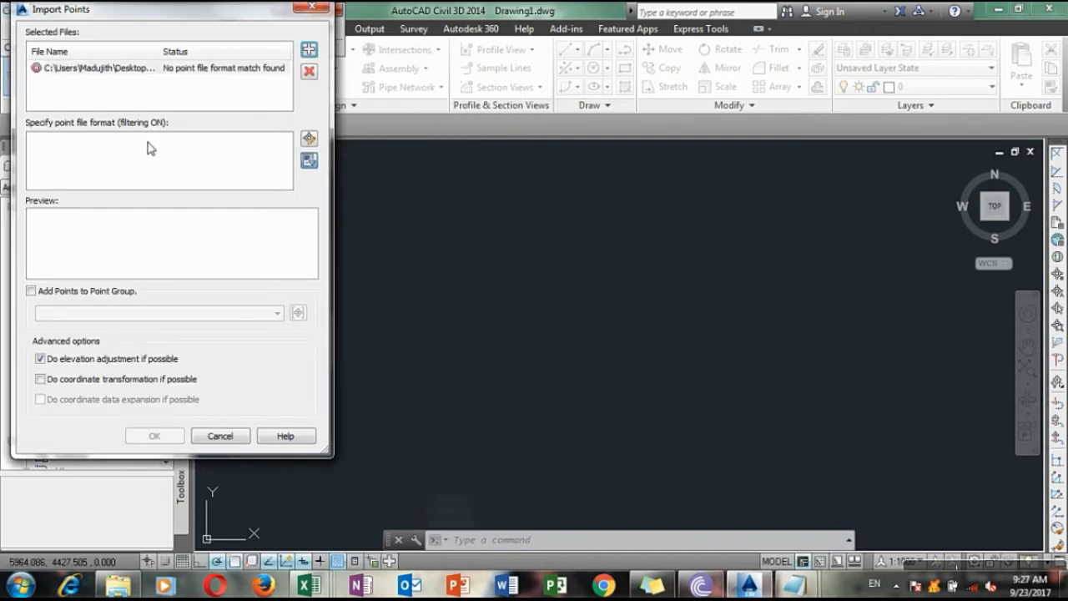
{"action": "left_click", "coordinate": [309, 72]}
{"action": "left_click", "coordinate": [310, 9]}
{"action": "left_click", "coordinate": [328, 5]}
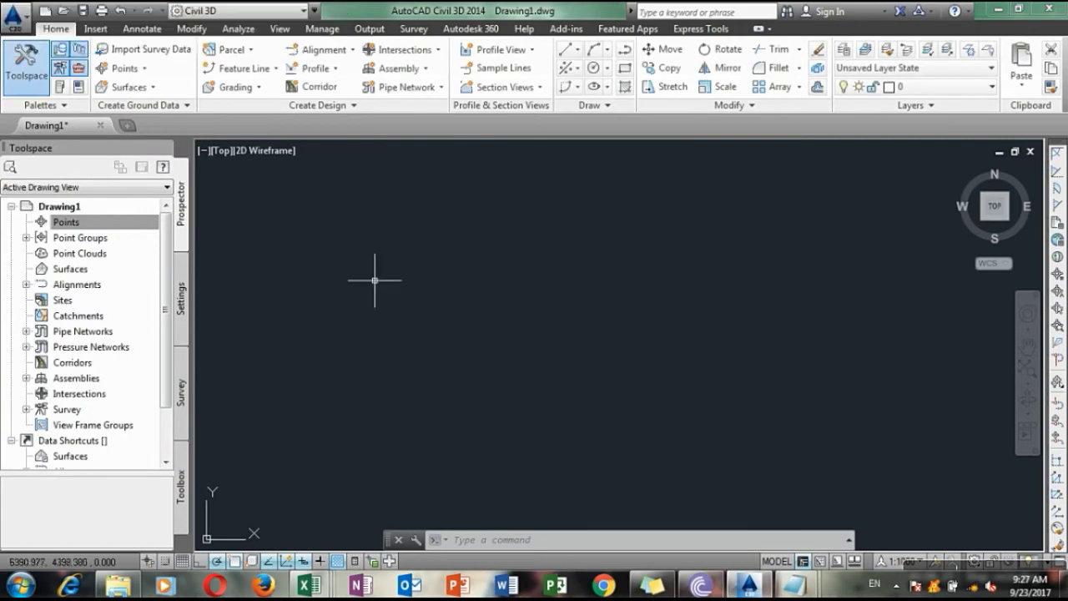
Check the Completed point files2 - Copy file in its folder, then return to Civil 3D
{"action": "left_click", "coordinate": [127, 570]}
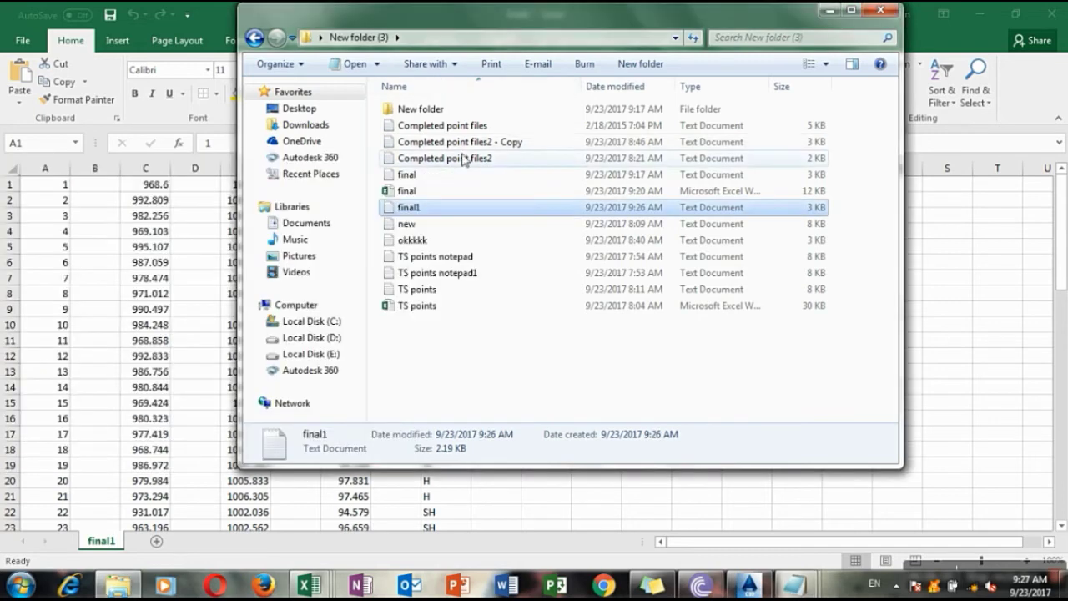
{"action": "left_click", "coordinate": [484, 142]}
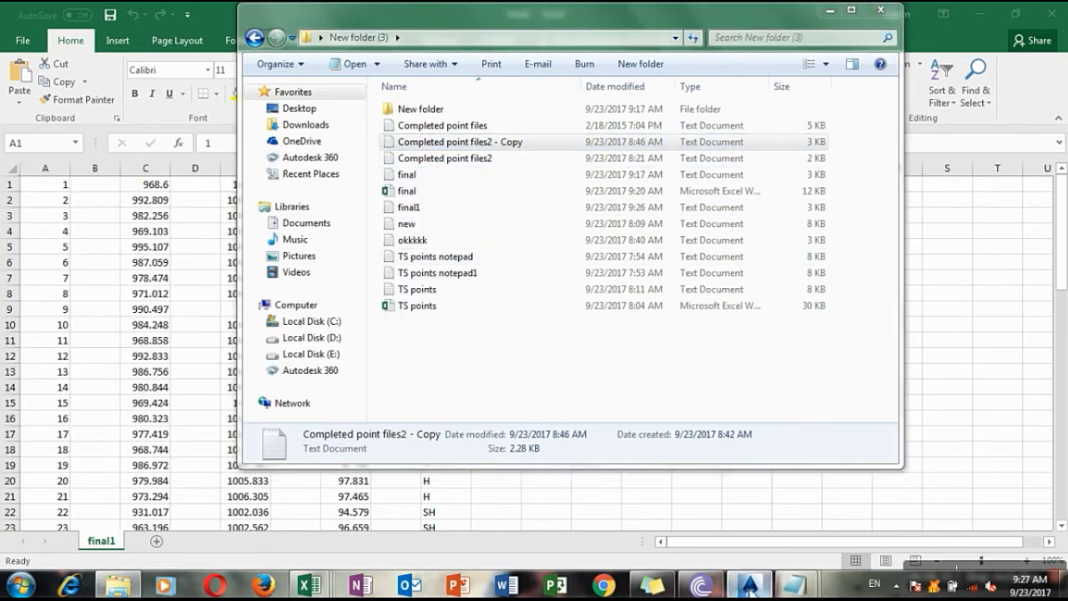
{"action": "left_click", "coordinate": [749, 586]}
Open Completed point files2 - Copy, retry importing it as points, and remove it when unmatched
{"action": "right_click", "coordinate": [83, 224]}
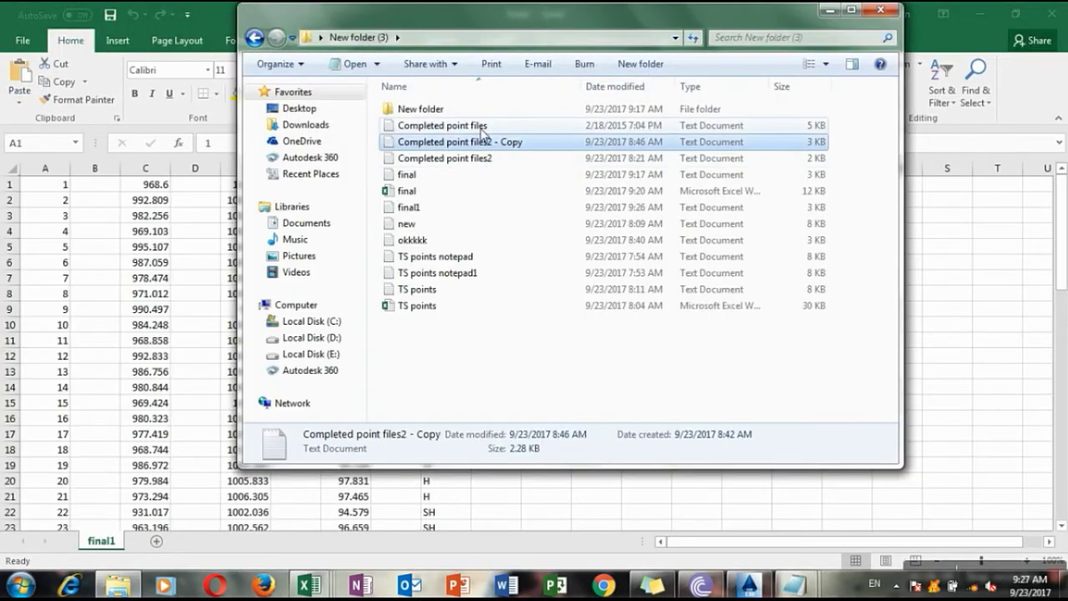
{"action": "double_click", "coordinate": [499, 143]}
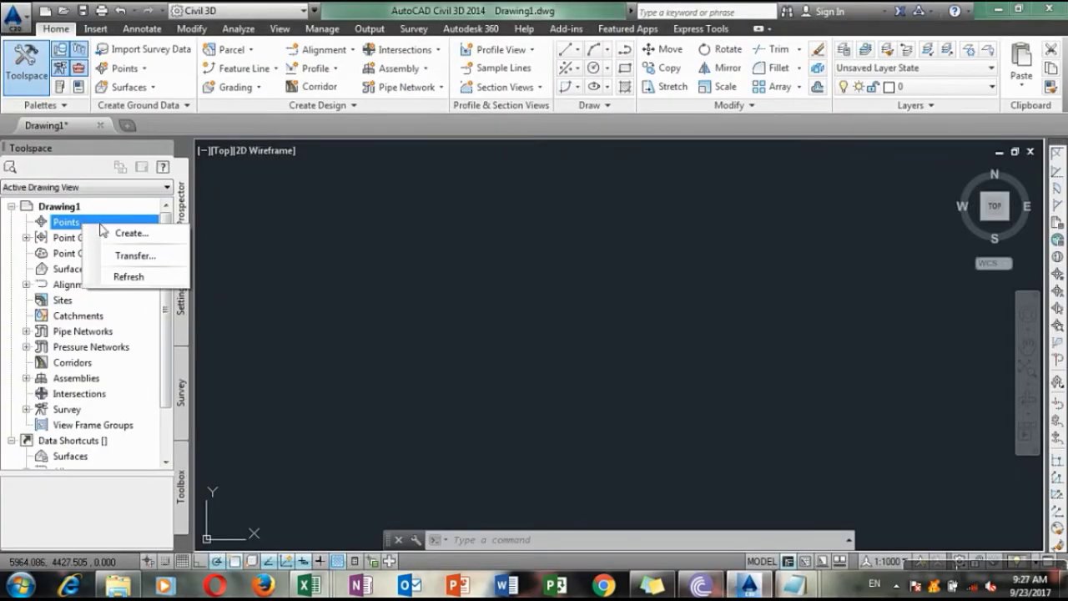
{"action": "left_click", "coordinate": [119, 237]}
{"action": "left_click", "coordinate": [227, 30]}
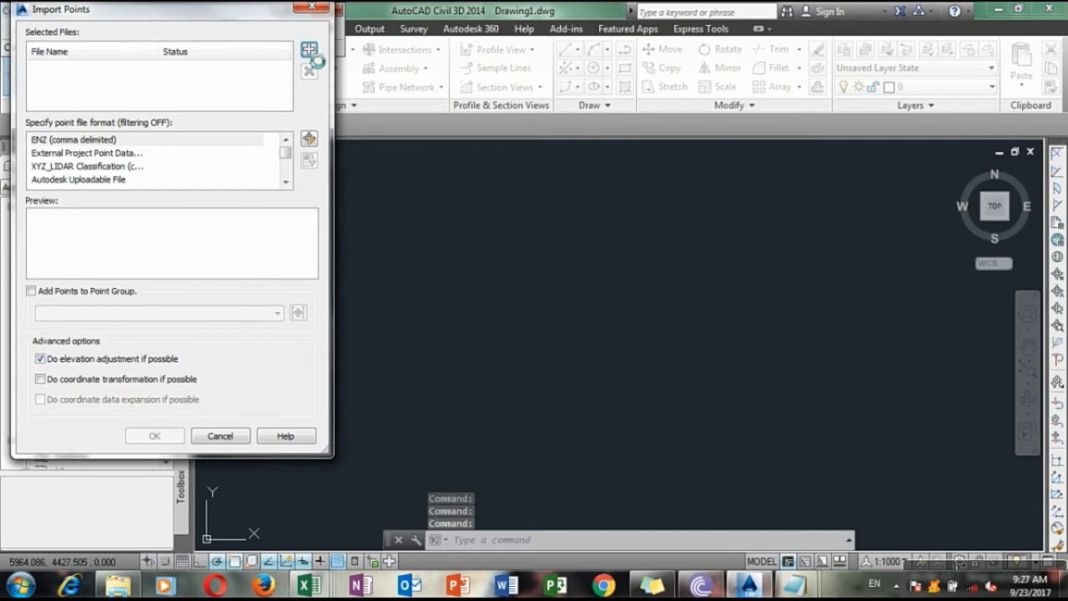
{"action": "left_click", "coordinate": [309, 50]}
{"action": "left_click", "coordinate": [220, 136]}
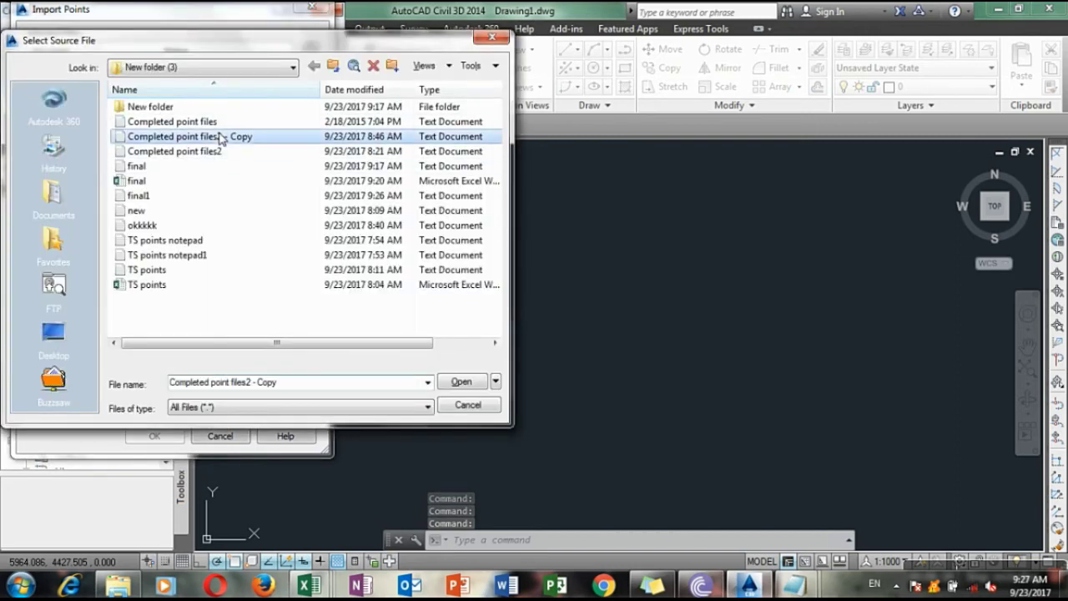
{"action": "left_click", "coordinate": [455, 381]}
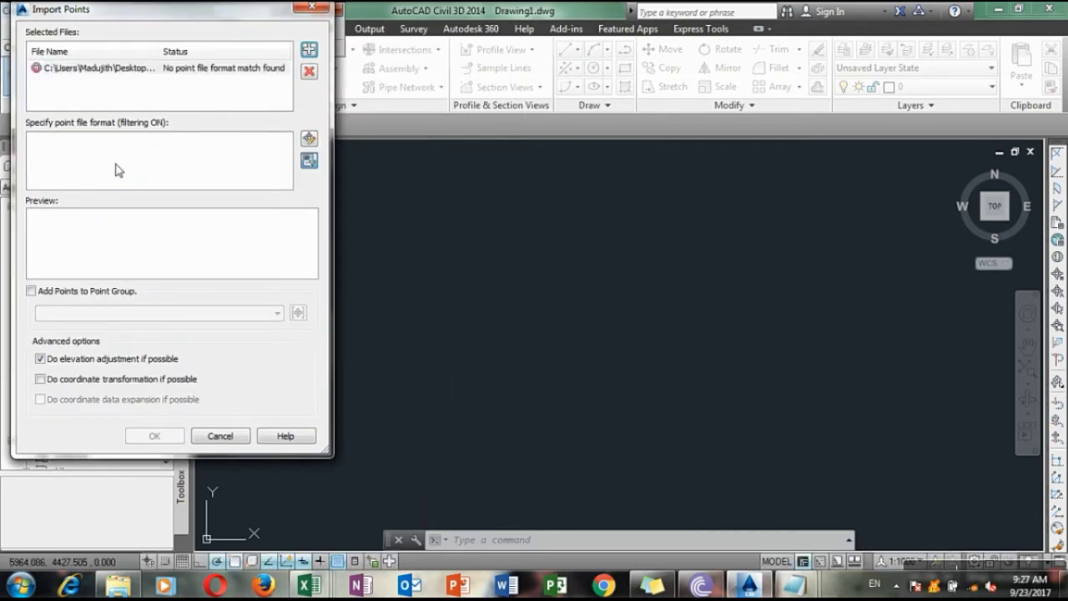
{"action": "left_click", "coordinate": [308, 71]}
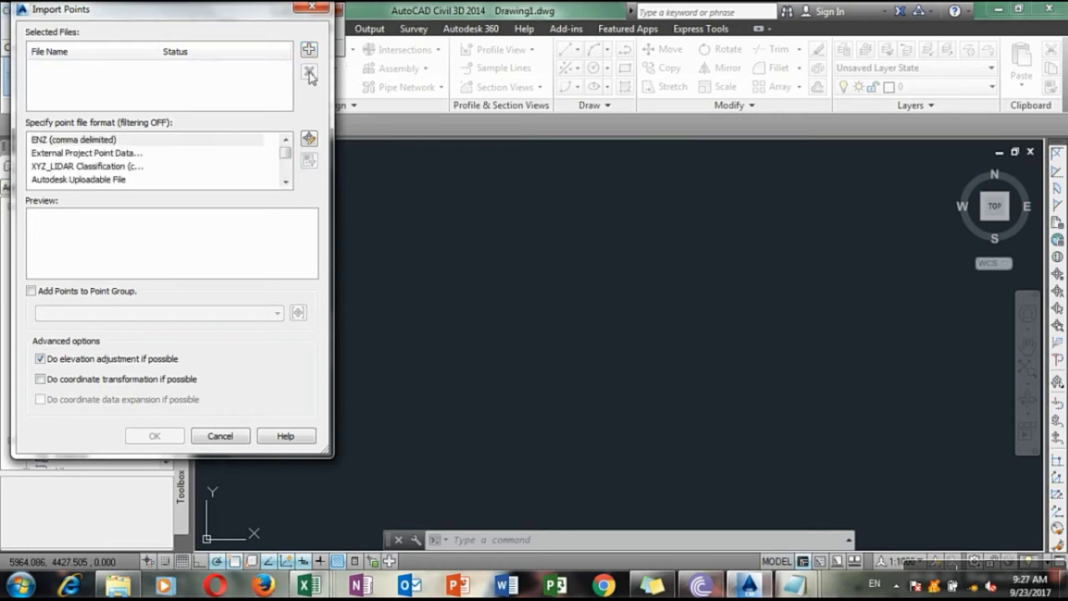
Close Import Points, open final in Notepad, and delete the extra spacing before point 5's elevation
{"action": "left_click", "coordinate": [310, 10]}
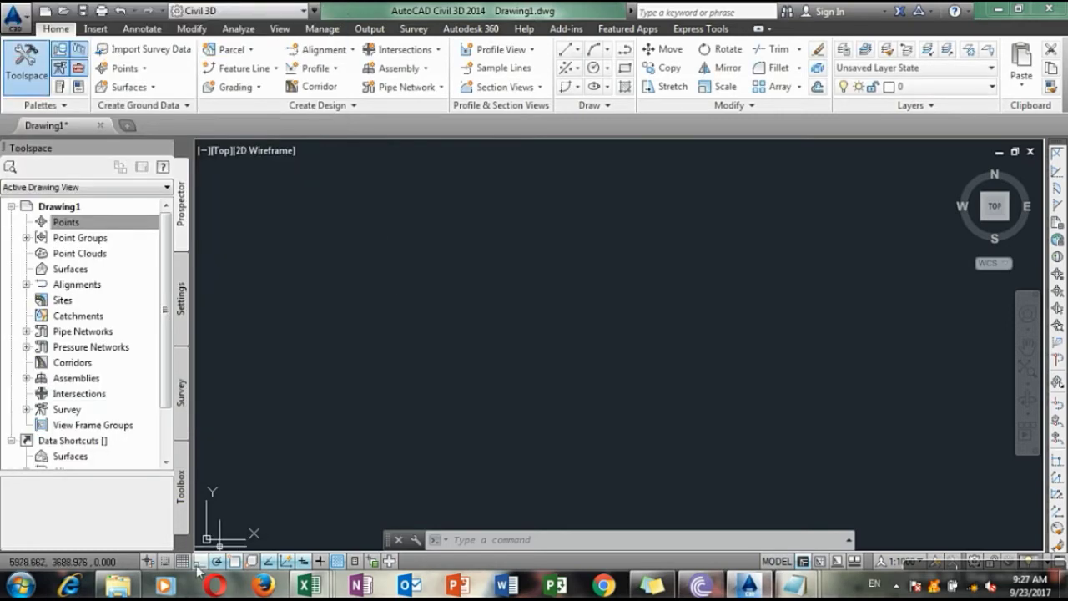
{"action": "left_click", "coordinate": [120, 588]}
{"action": "double_click", "coordinate": [404, 174]}
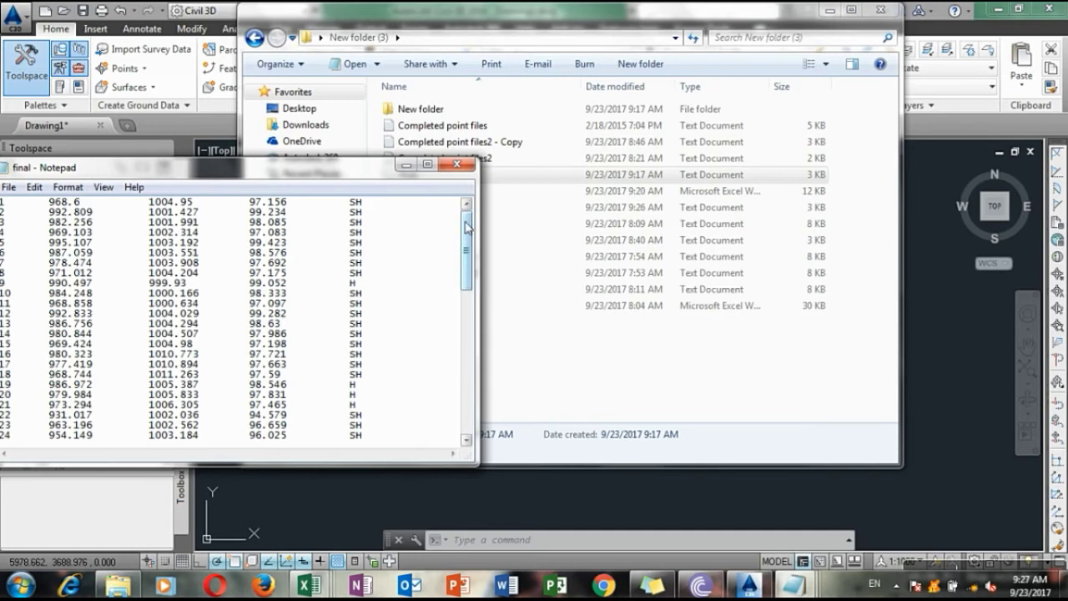
{"action": "mouse_move", "coordinate": [466, 224]}
{"action": "left_mouse_down"}
{"action": "mouse_move", "coordinate": [458, 388]}
{"action": "mouse_move", "coordinate": [457, 240]}
{"action": "left_mouse_up"}
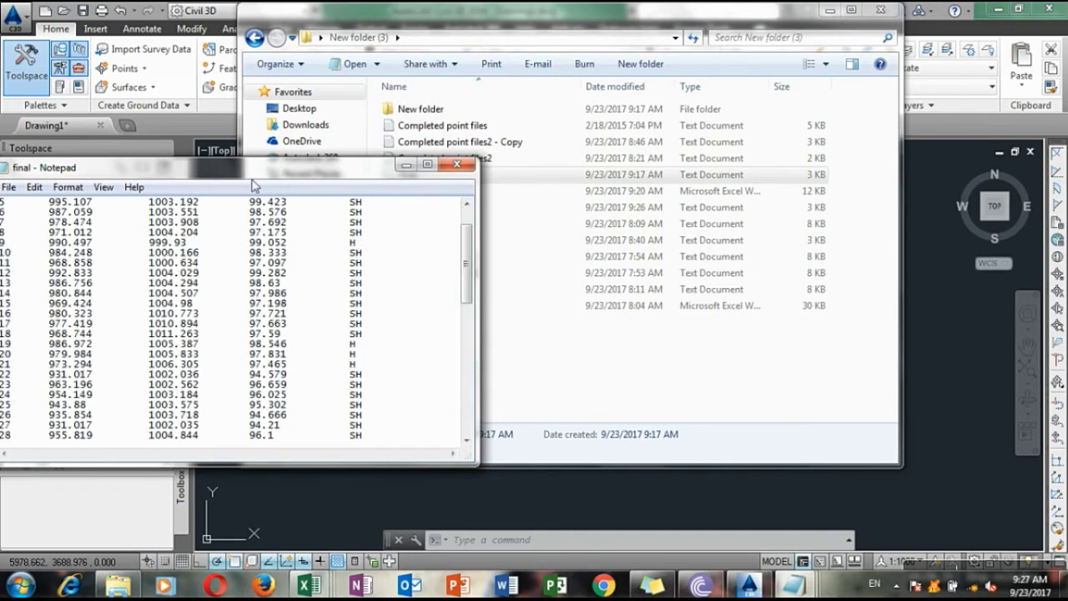
{"action": "key", "text": "BackSpace"}
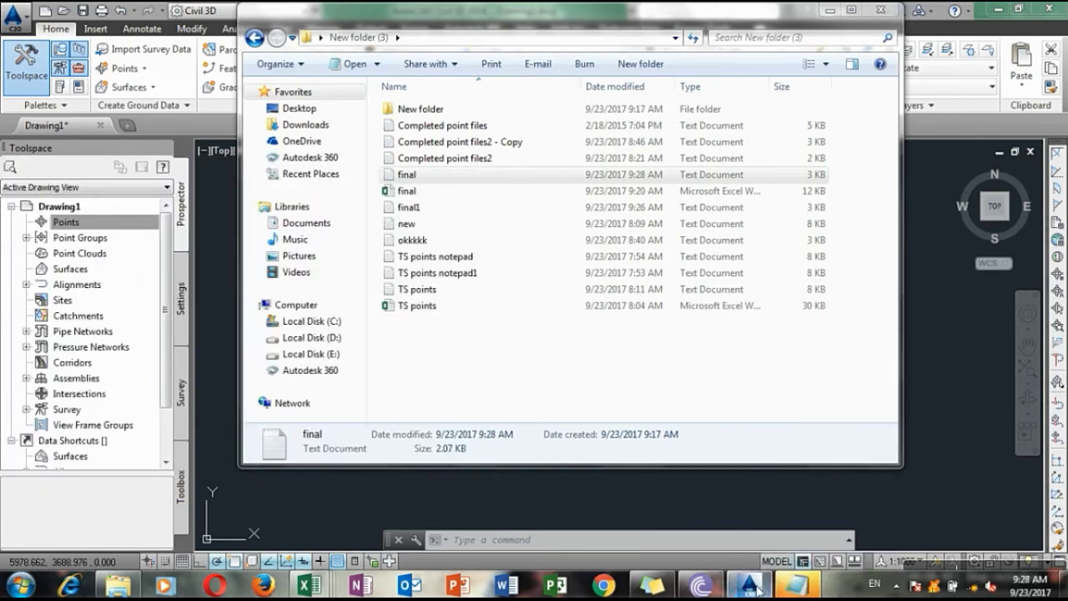
{"action": "mouse_move", "coordinate": [798, 587]}
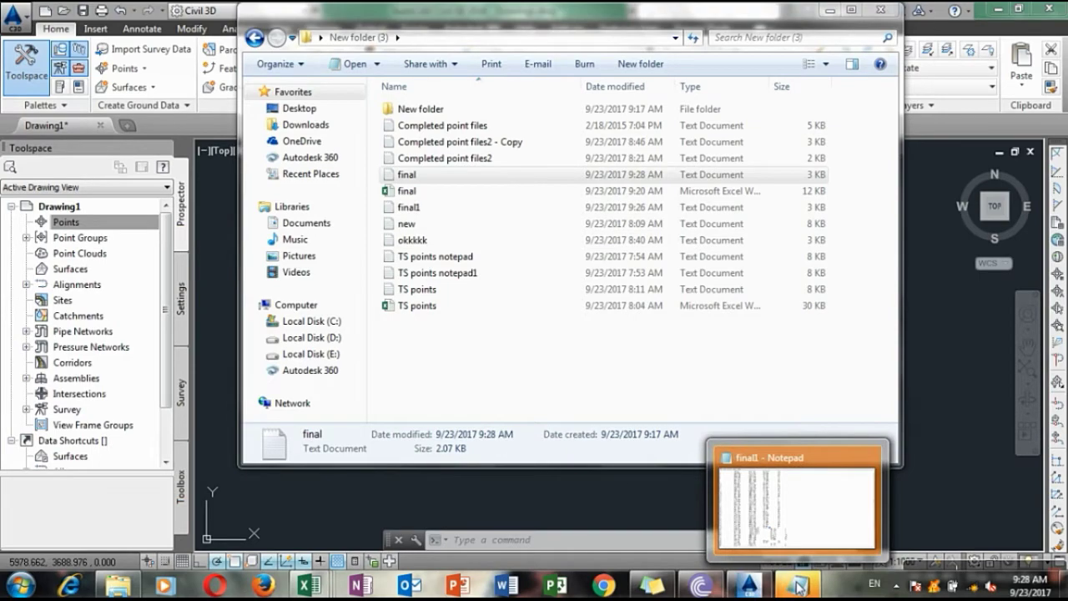
{"action": "left_click", "coordinate": [876, 458]}
Import final.txt in NEZ (space delimited) format into a newly created point group named Group 1
{"action": "left_click", "coordinate": [513, 313]}
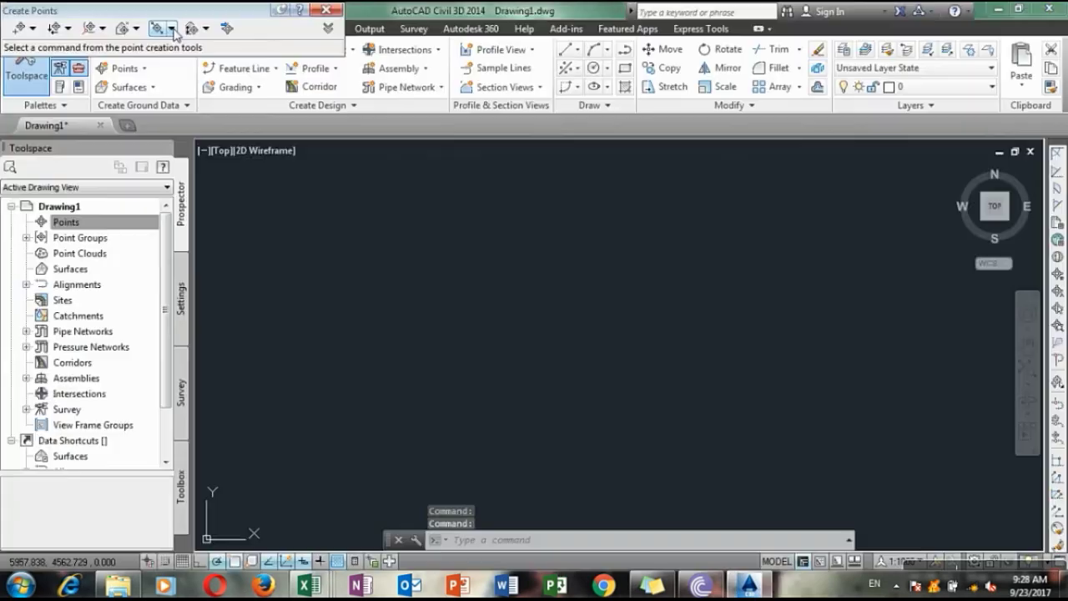
{"action": "left_click", "coordinate": [231, 31]}
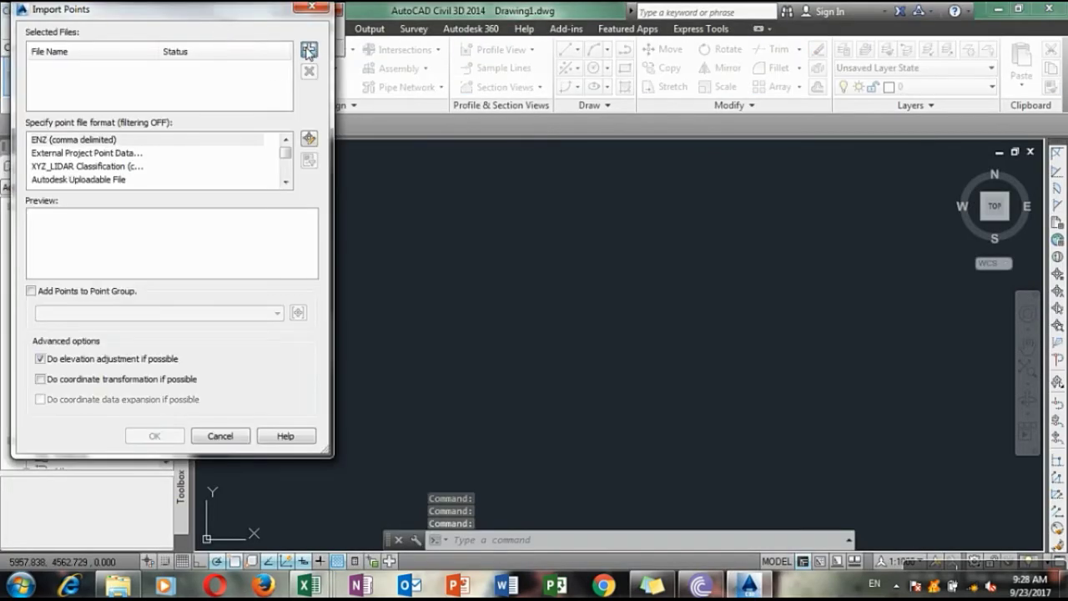
{"action": "left_click", "coordinate": [307, 52]}
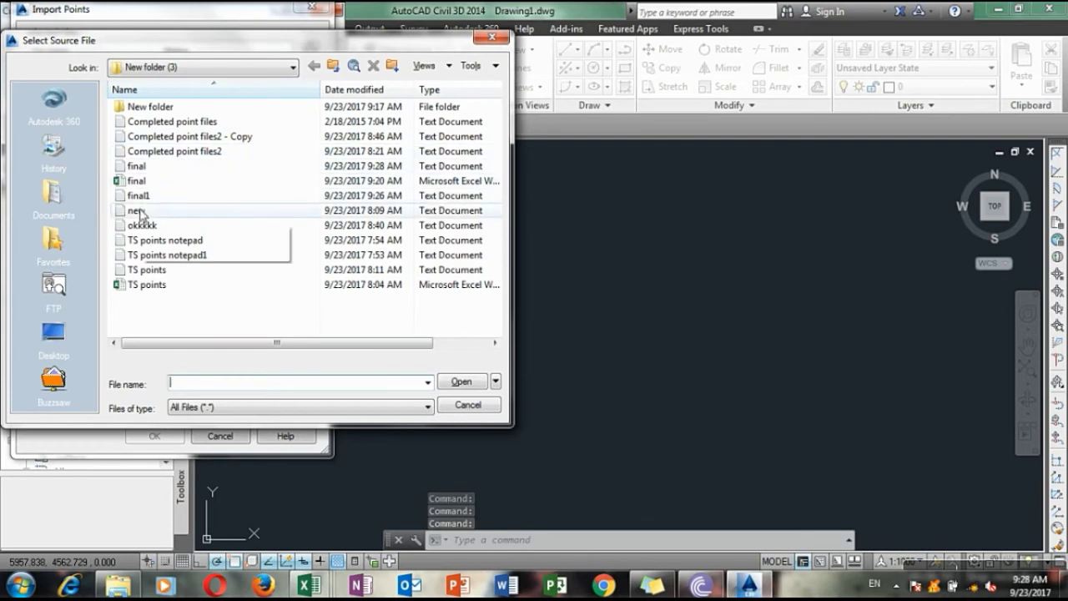
{"action": "left_click", "coordinate": [136, 167]}
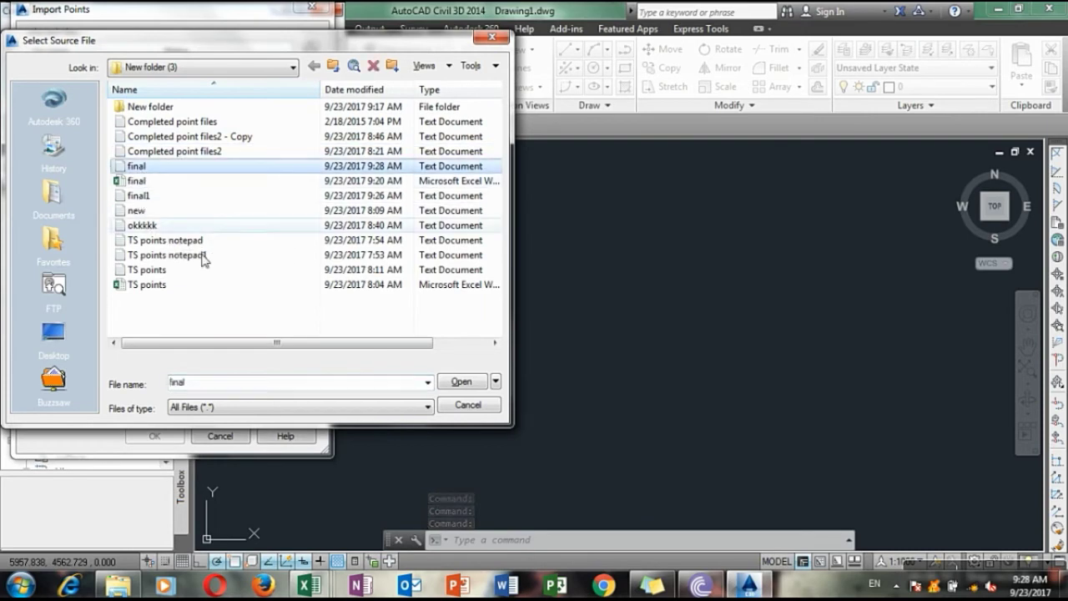
{"action": "left_click", "coordinate": [455, 382]}
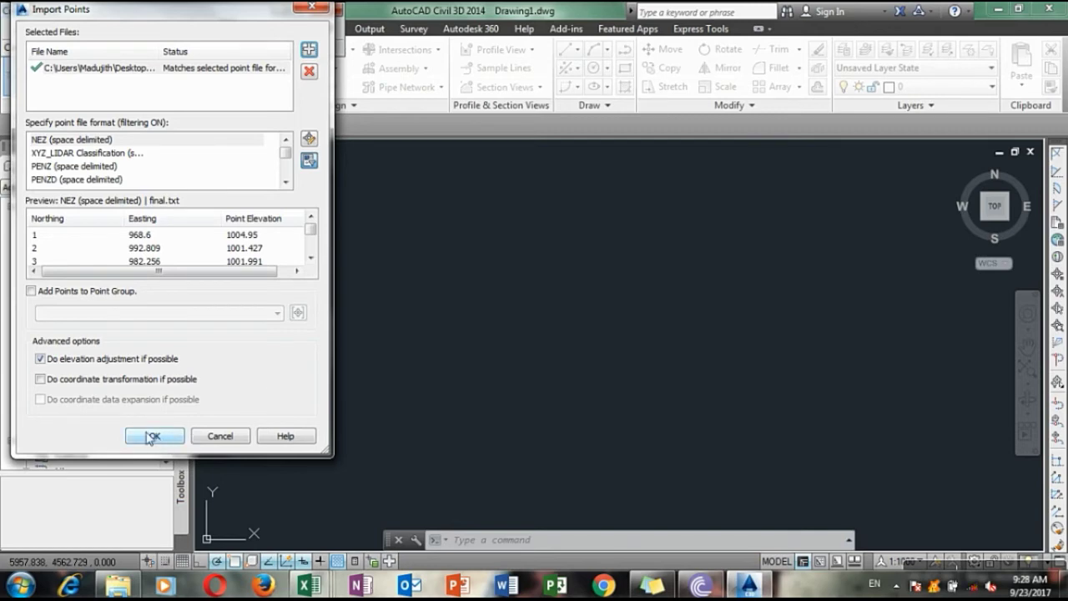
{"action": "left_click", "coordinate": [31, 291]}
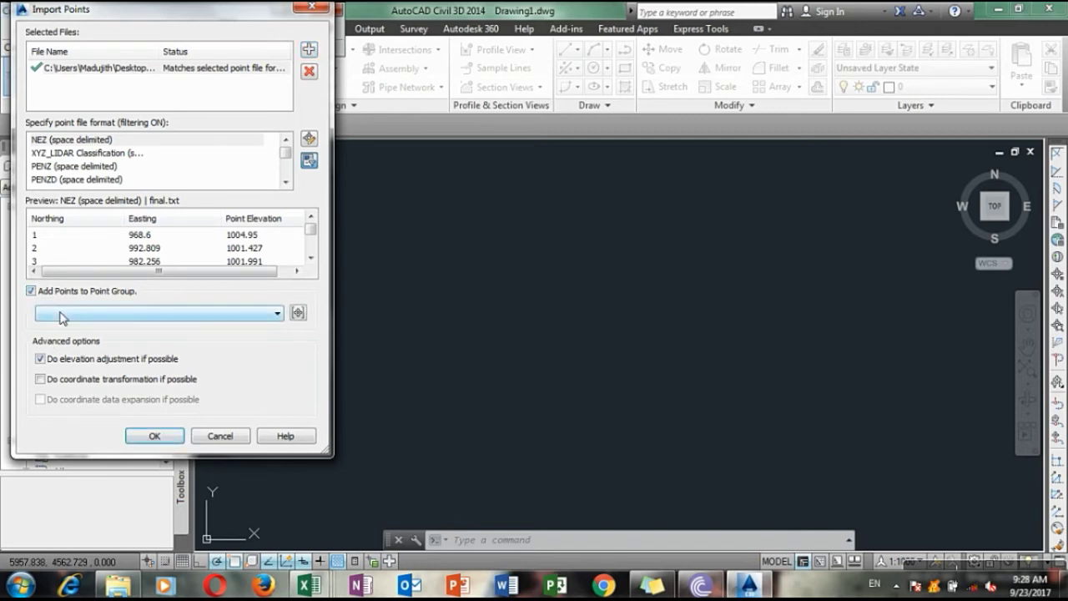
{"action": "left_click", "coordinate": [226, 312]}
{"action": "left_click", "coordinate": [282, 316]}
{"action": "left_click", "coordinate": [298, 312]}
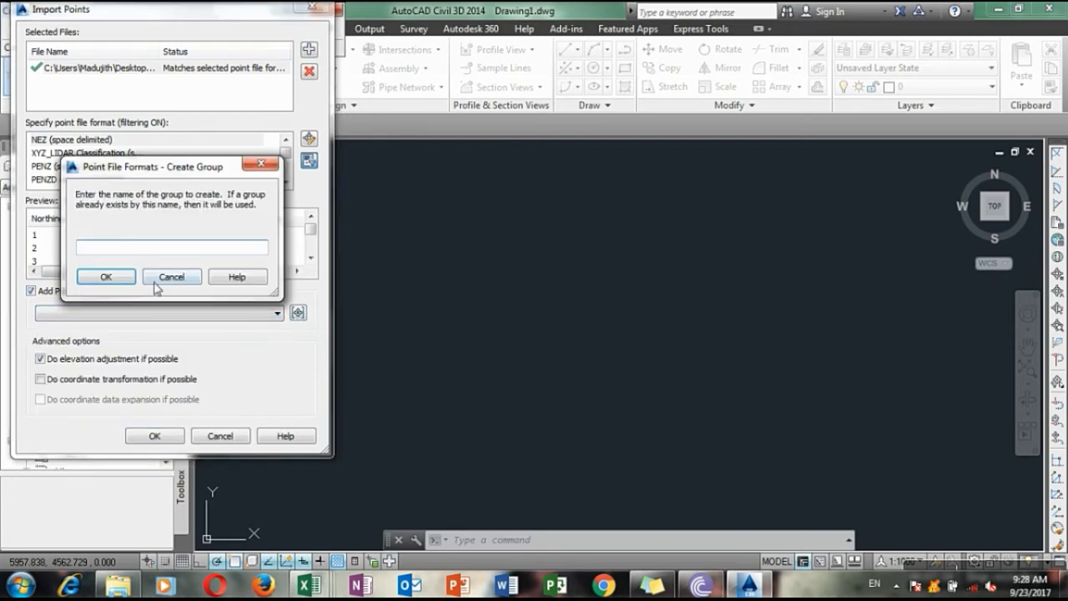
{"action": "type", "text": "Group 1"}
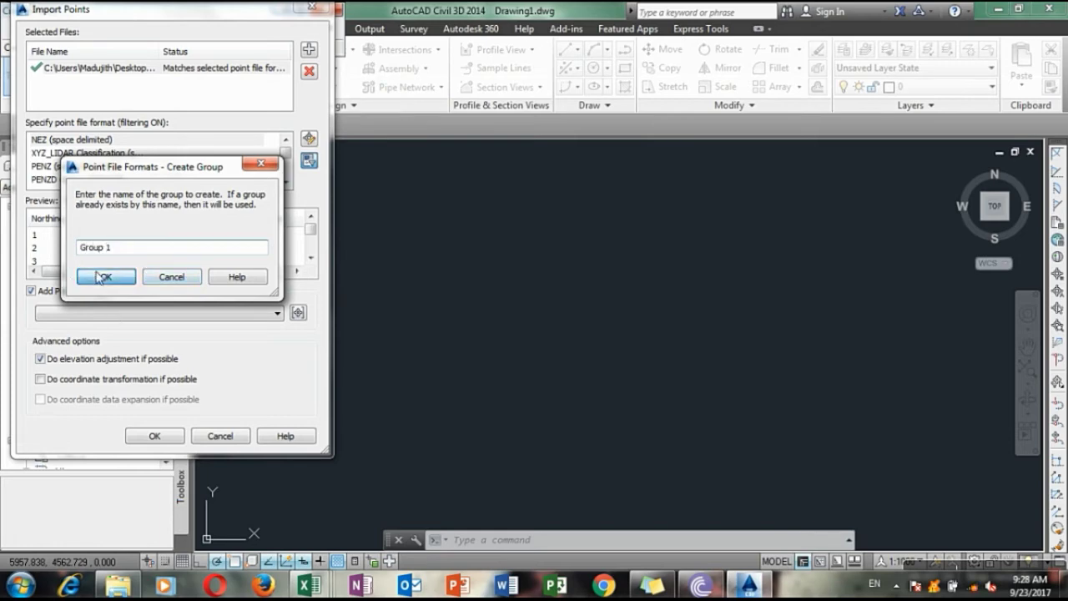
{"action": "left_click", "coordinate": [106, 276]}
{"action": "left_click", "coordinate": [168, 438]}
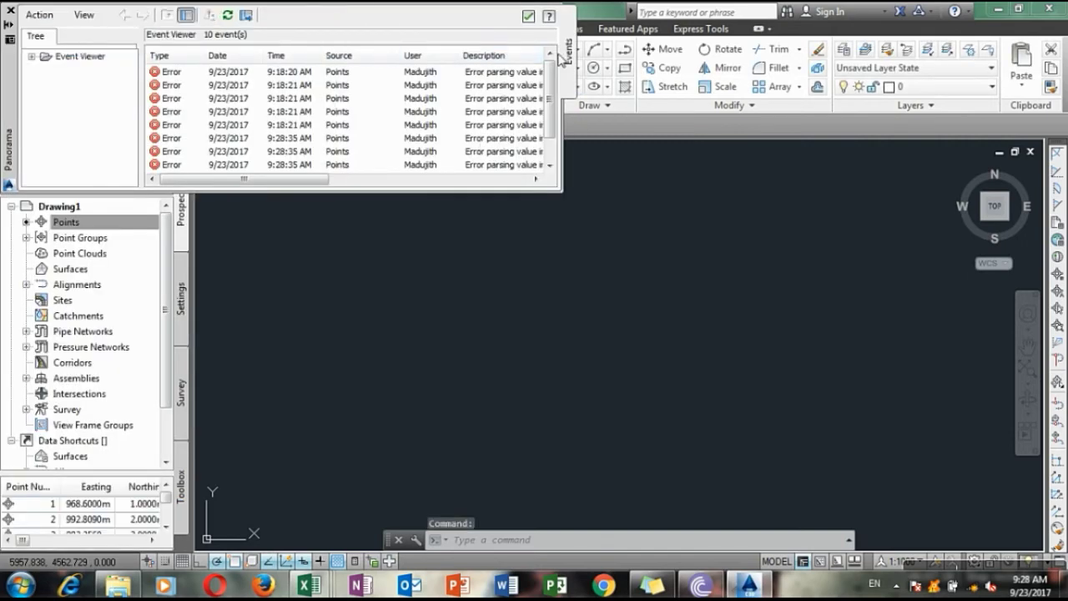
Dismiss the import log and Create Points tools, then run ZOOM with the All option
{"action": "left_click", "coordinate": [528, 16]}
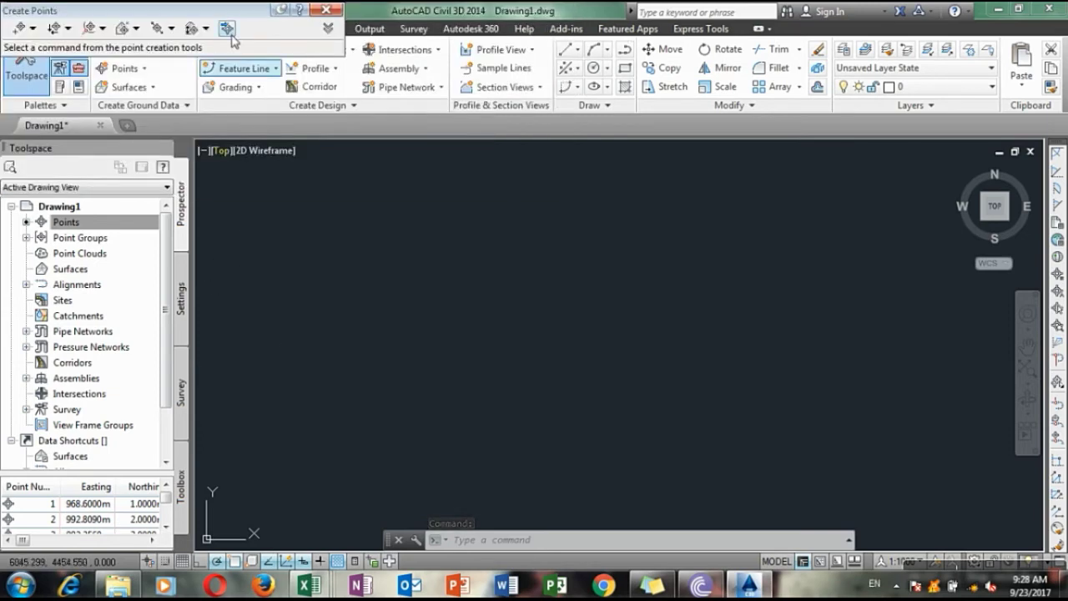
{"action": "left_click", "coordinate": [326, 10]}
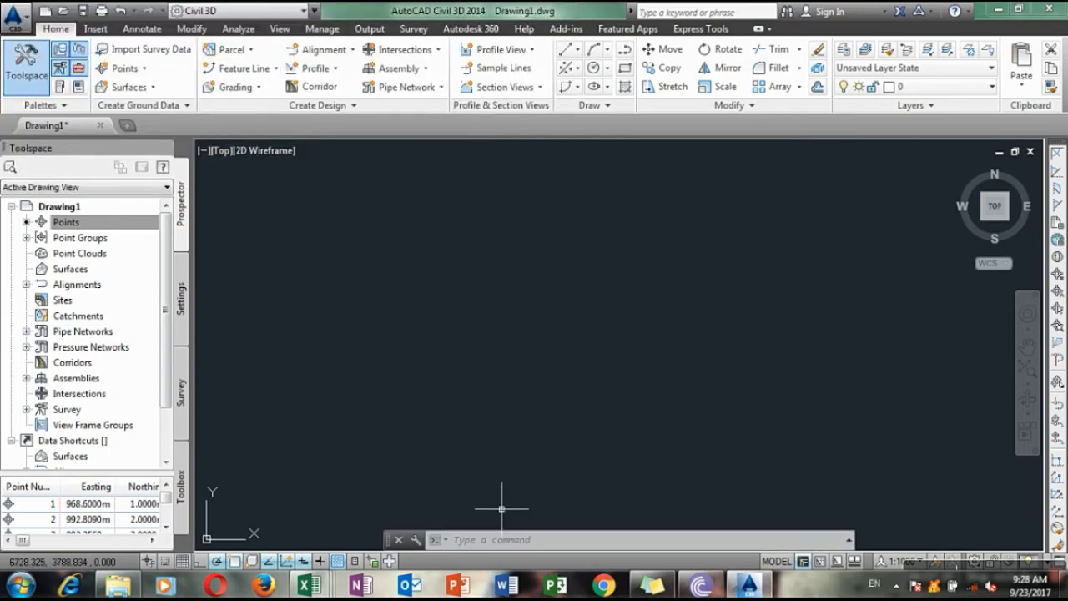
{"action": "left_click", "coordinate": [507, 540]}
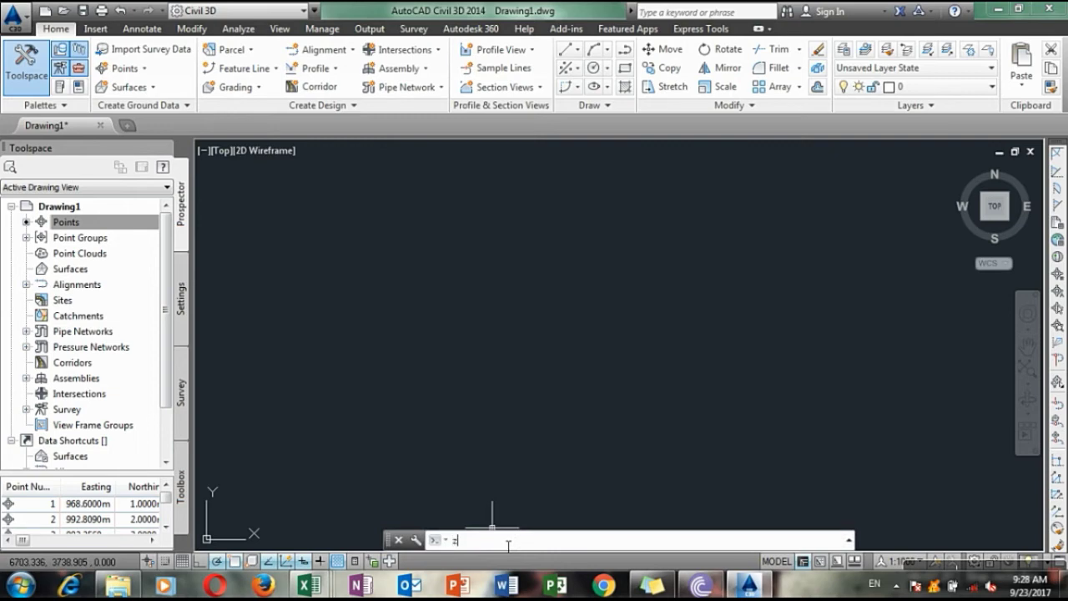
{"action": "type", "text": "zoom"}
{"action": "key", "text": "Return"}
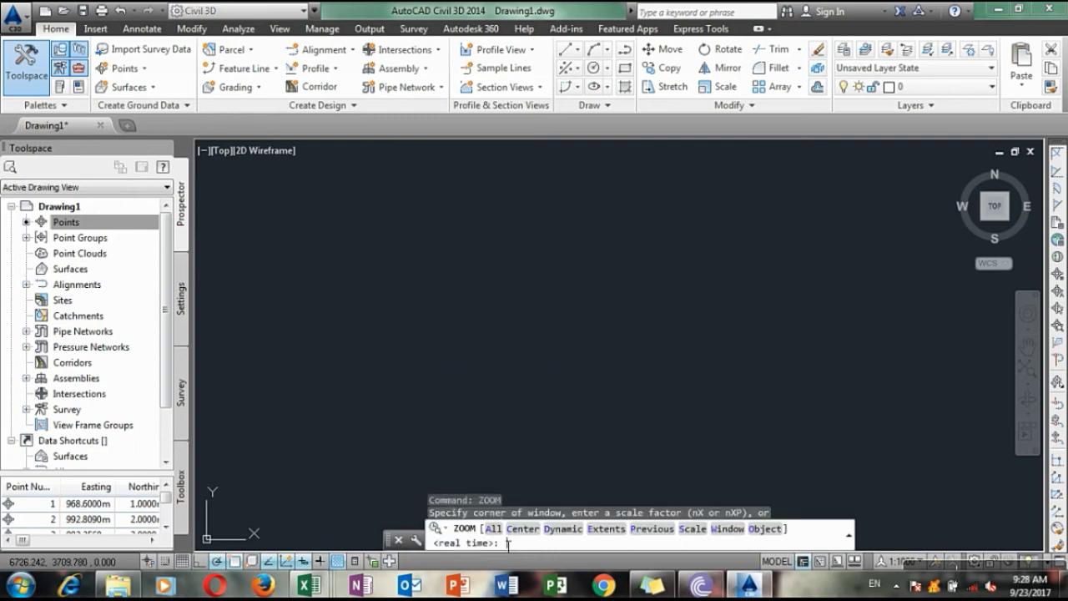
{"action": "left_click", "coordinate": [488, 532]}
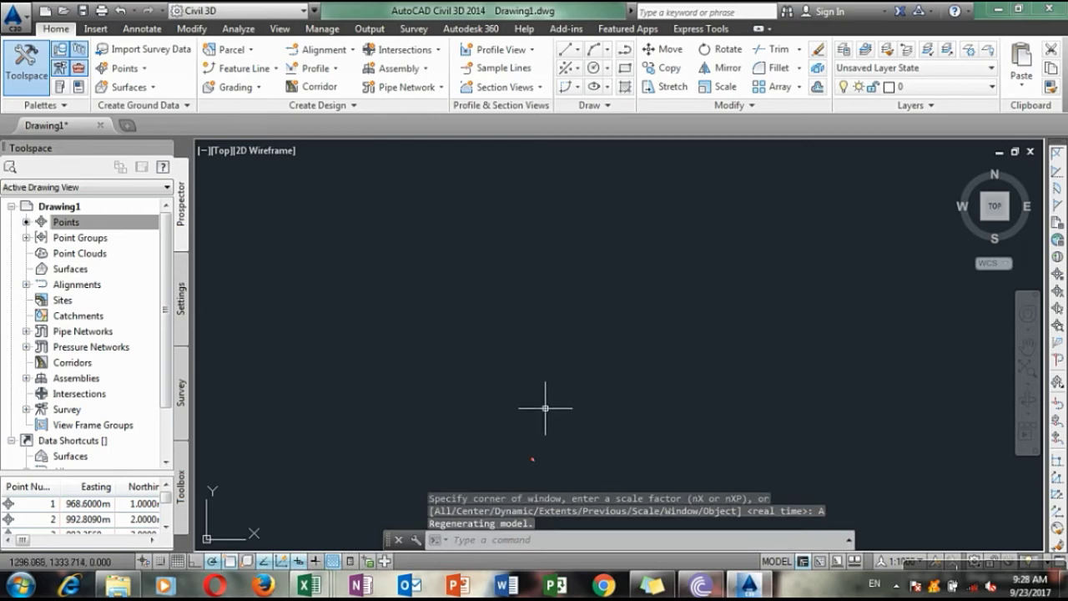
Zoom and pan until the survey points' number and elevation labels are clearly visible
{"action": "scroll", "coordinate": [551, 467], "scroll_direction": "up", "scroll_amount": 5}
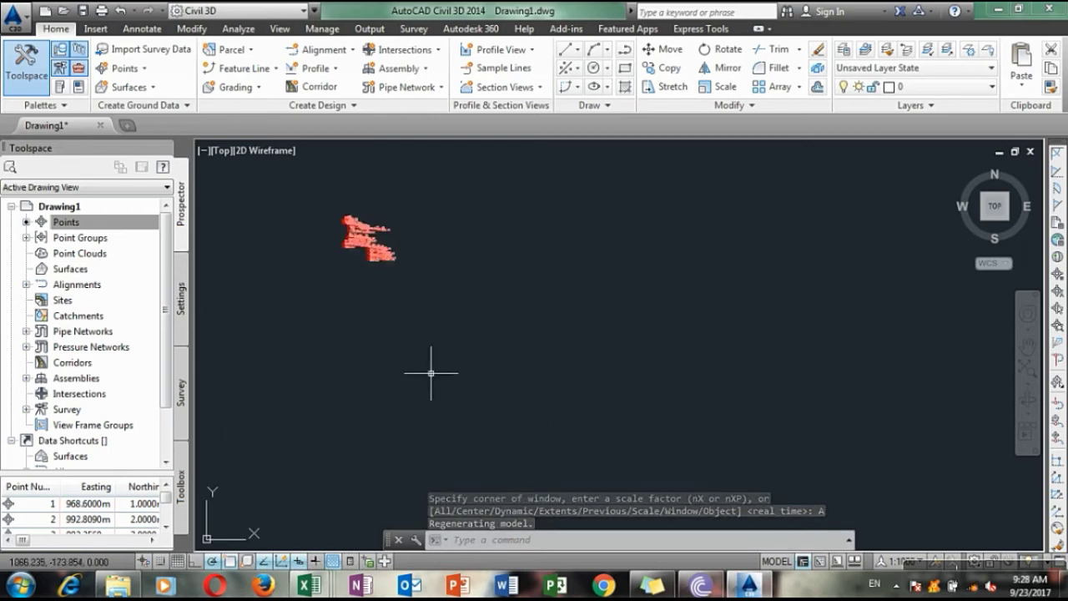
{"action": "middle_click_drag", "start_coordinate": [431, 365], "coordinate": [589, 462]}
{"action": "scroll", "coordinate": [565, 402], "scroll_direction": "up", "scroll_amount": 5}
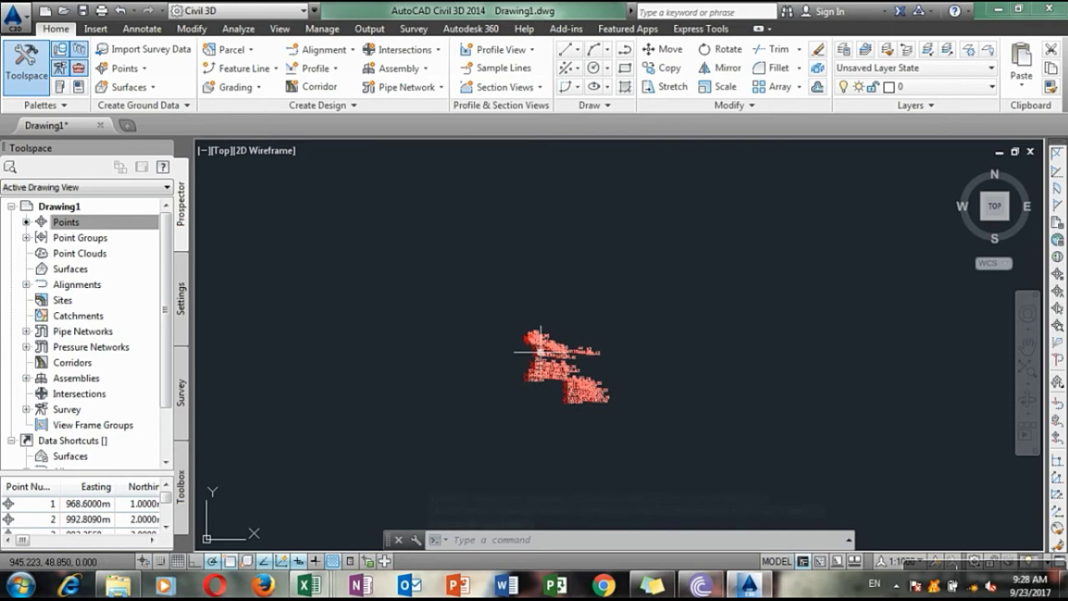
{"action": "scroll", "coordinate": [565, 402], "scroll_direction": "up", "scroll_amount": 2}
{"action": "mouse_move", "coordinate": [565, 402]}
{"action": "middle_mouse_down"}
{"action": "mouse_move", "coordinate": [557, 353]}
{"action": "mouse_move", "coordinate": [568, 337]}
{"action": "middle_mouse_up"}
{"action": "scroll", "coordinate": [557, 353], "scroll_direction": "down", "scroll_amount": 2}
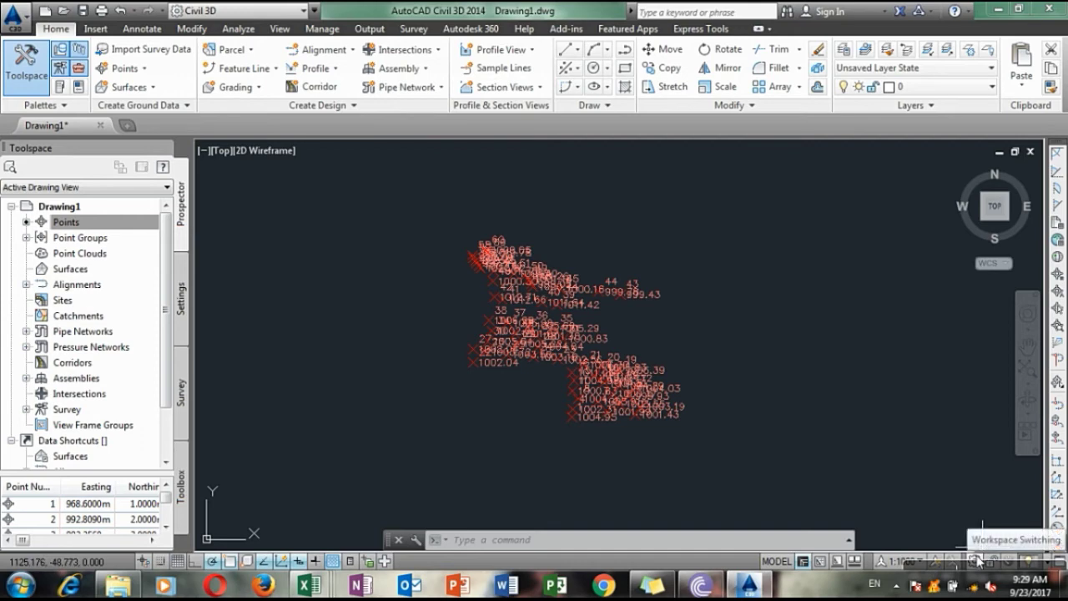
Choose Drafting & Annotation from the Quick Access workspace list
{"action": "left_click", "coordinate": [305, 12]}
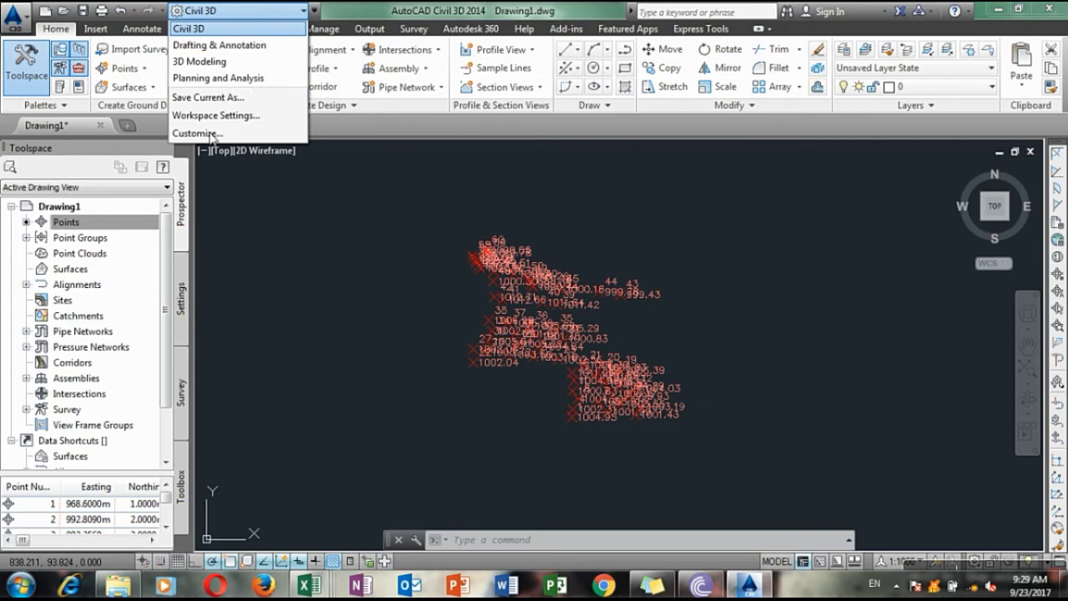
{"action": "left_click", "coordinate": [224, 45]}
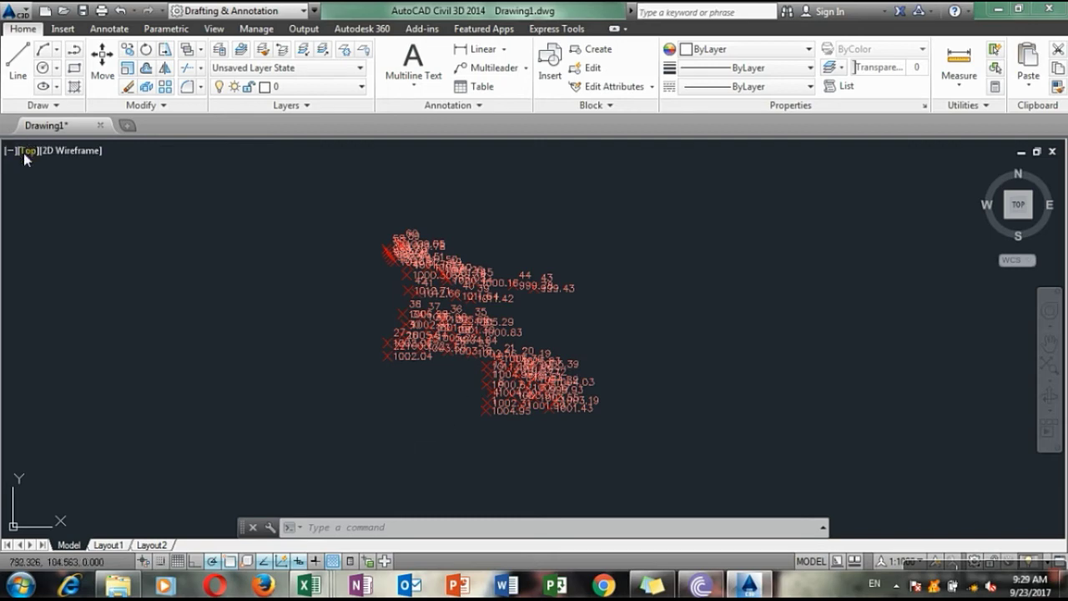
Set the viewport visual style to Wireframe and zoom in on the survey points
{"action": "left_click", "coordinate": [70, 158]}
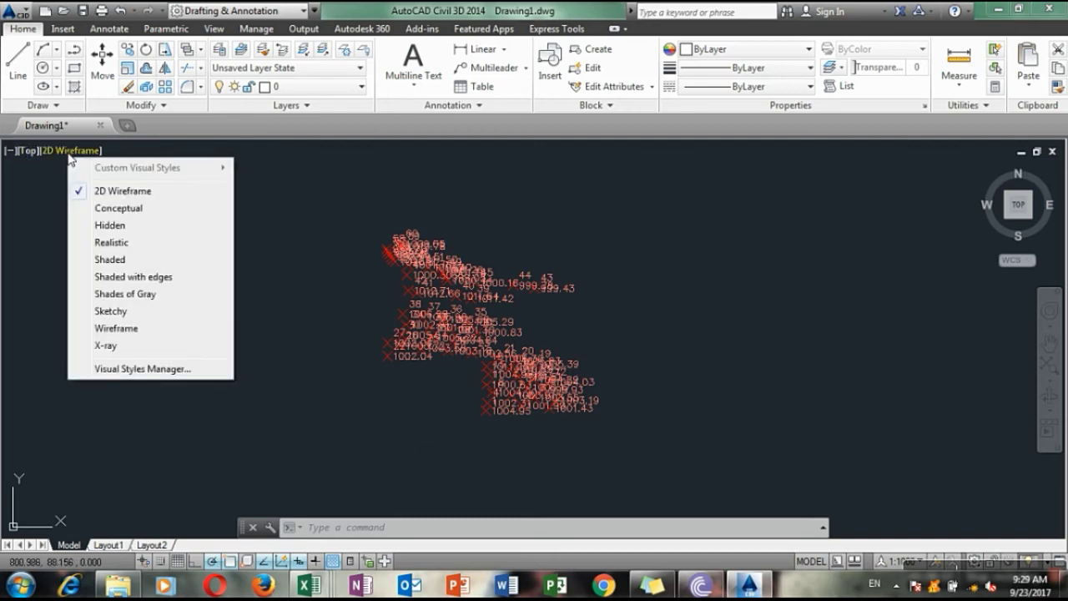
{"action": "left_click", "coordinate": [118, 329]}
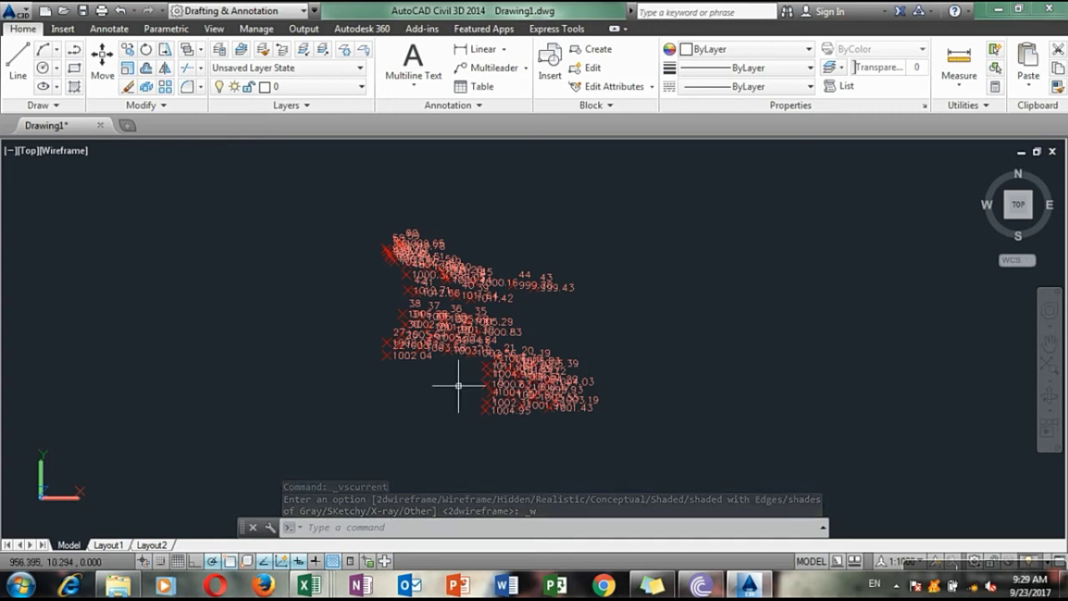
{"action": "scroll", "coordinate": [460, 387], "scroll_direction": "up", "scroll_amount": 2}
{"action": "scroll", "coordinate": [458, 385], "scroll_direction": "up", "scroll_amount": 3}
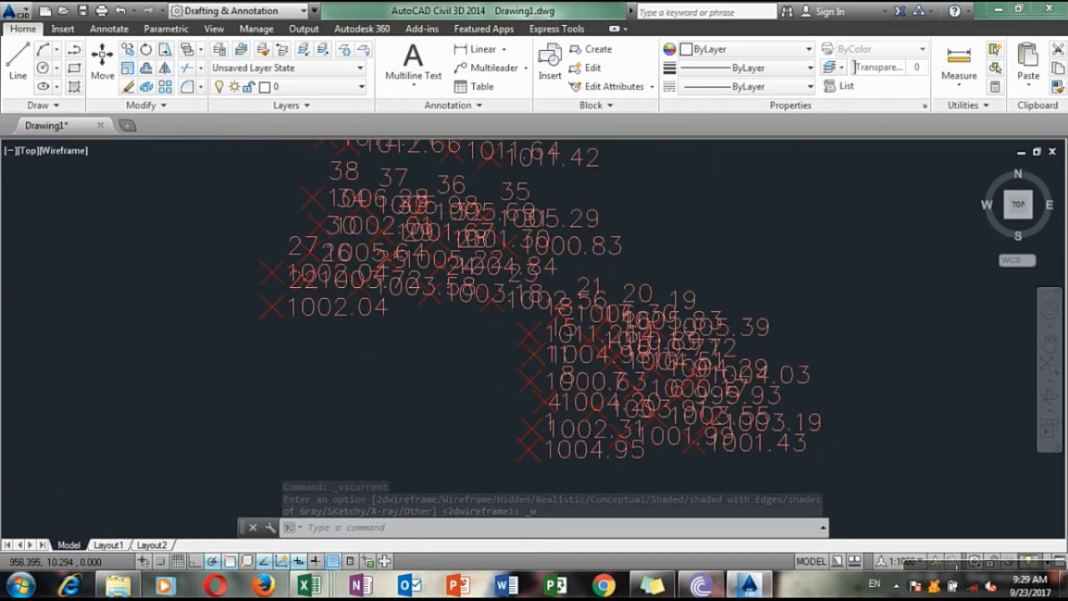
{"action": "scroll", "coordinate": [458, 385], "scroll_direction": "down", "scroll_amount": 4}
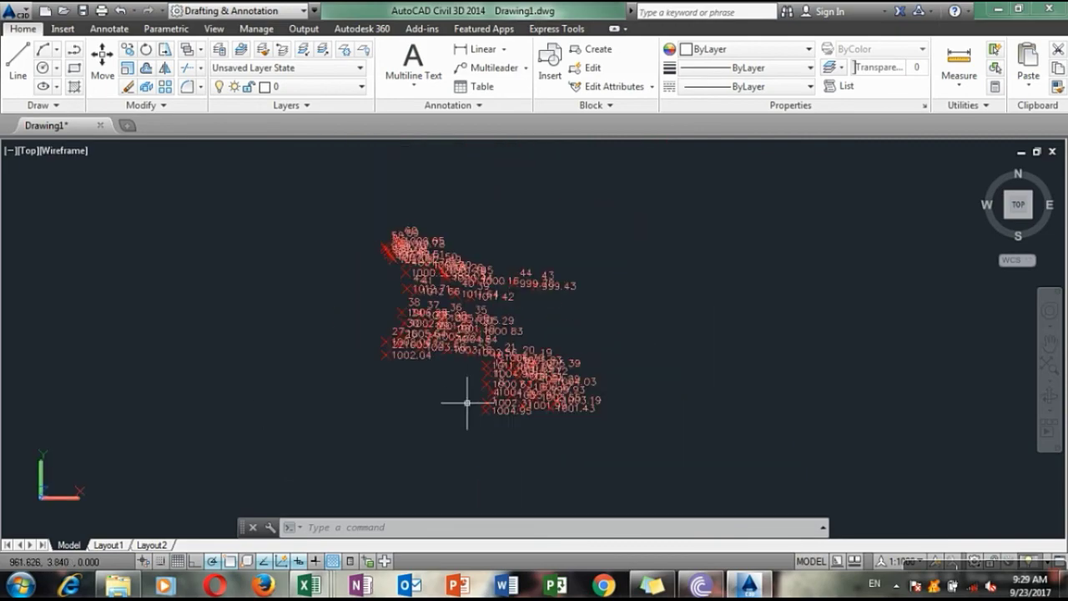
{"action": "scroll", "coordinate": [483, 409], "scroll_direction": "up", "scroll_amount": 5}
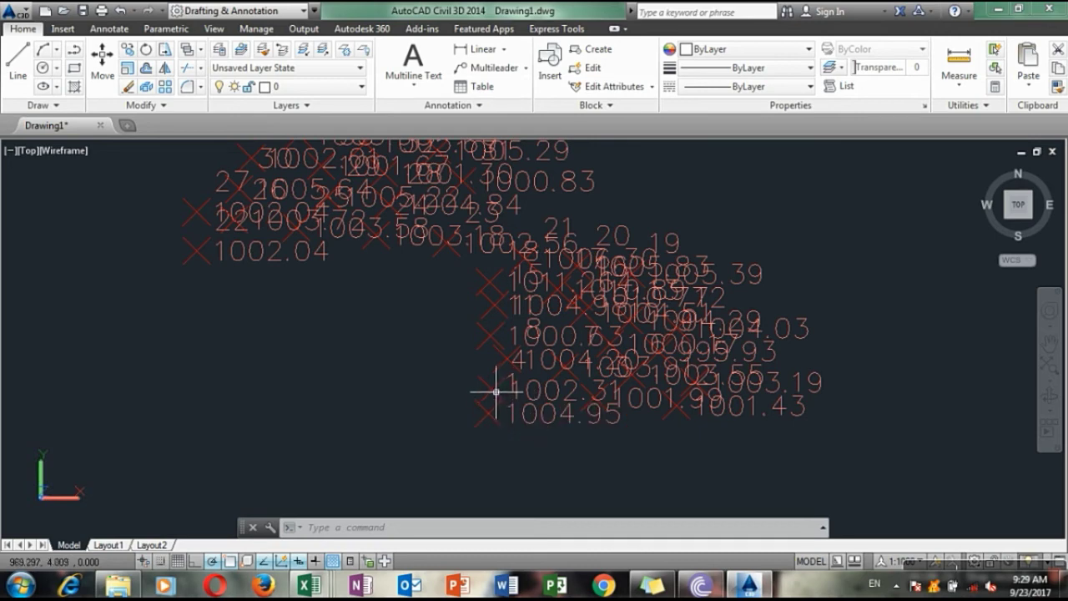
Draw LINE segments from the 1004.95 survey point through three neighbouring points, with Ortho turned off
{"action": "left_click", "coordinate": [17, 63]}
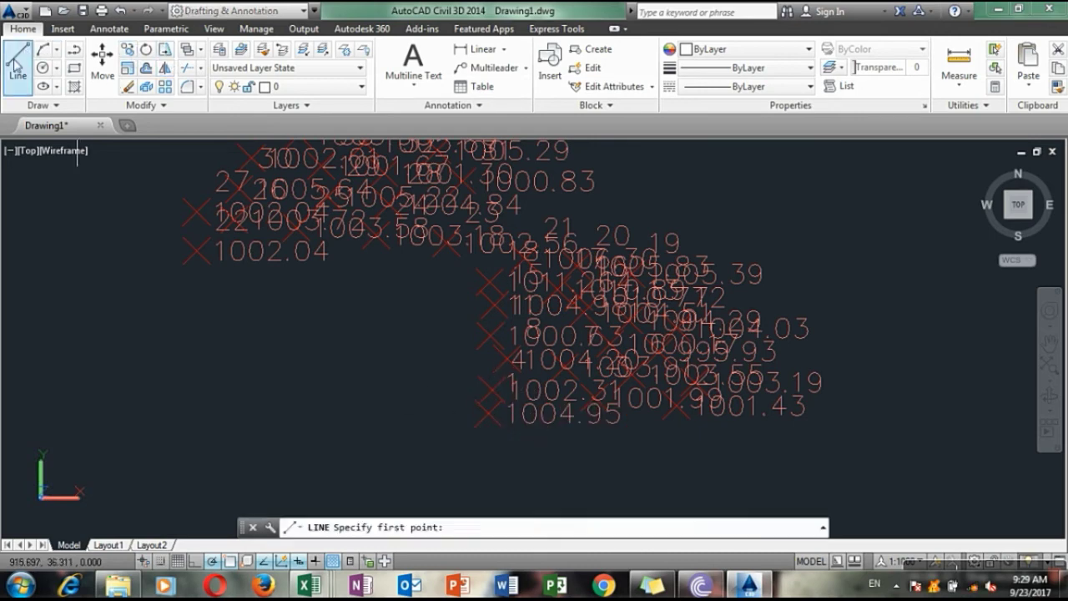
{"action": "left_click", "coordinate": [487, 412]}
{"action": "left_click", "coordinate": [489, 379]}
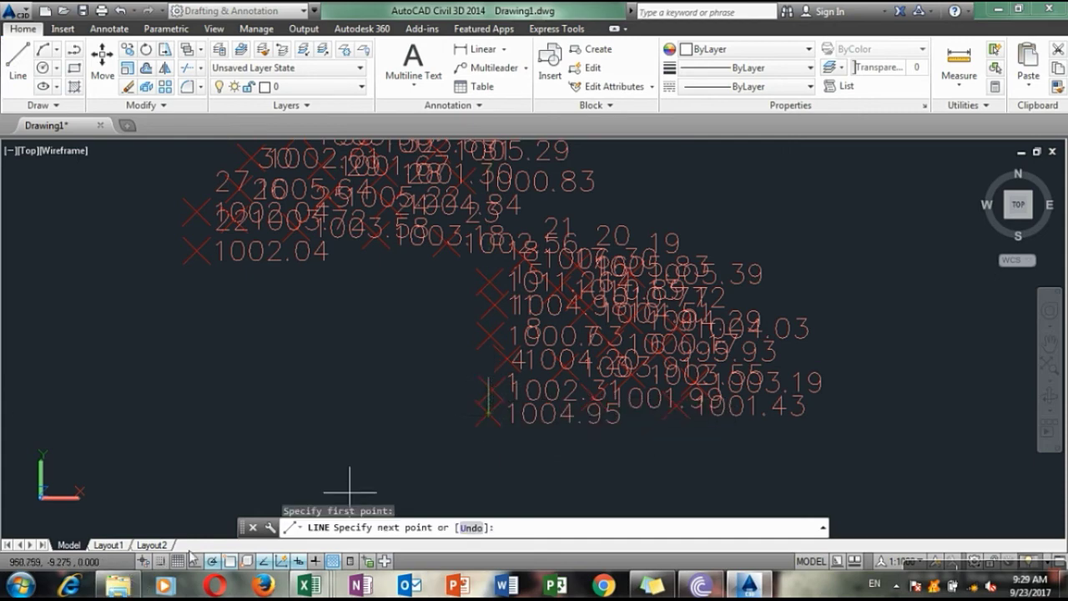
{"action": "left_click", "coordinate": [198, 561]}
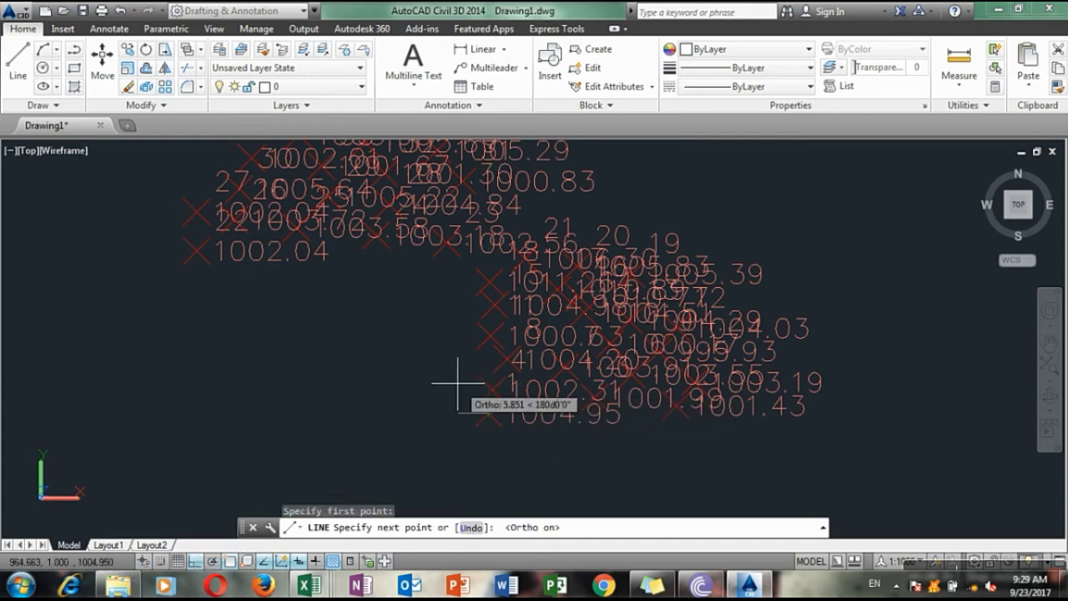
{"action": "key", "text": "F8"}
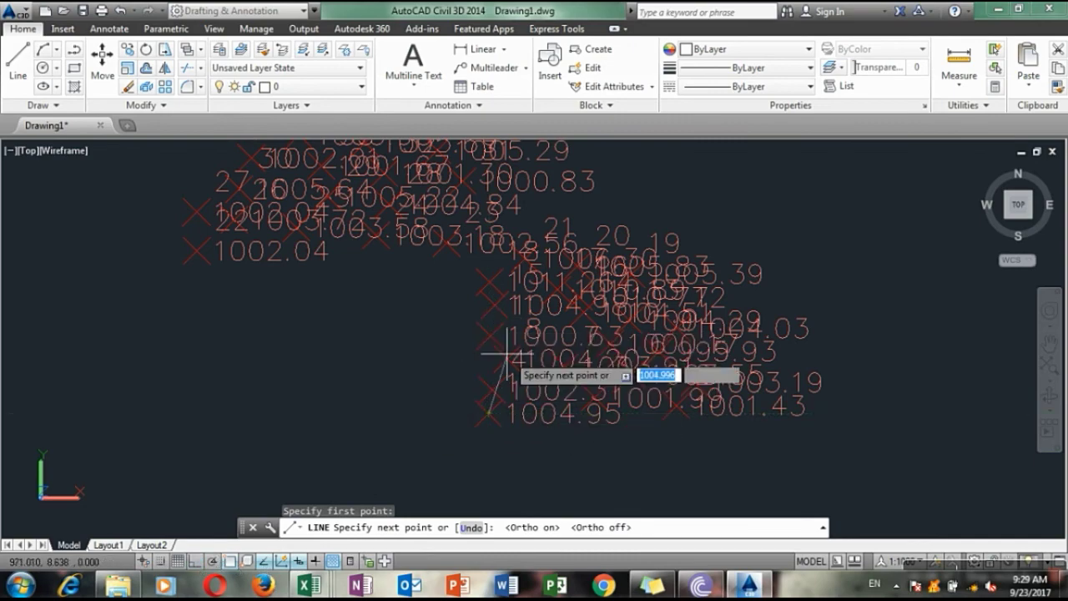
{"action": "scroll", "coordinate": [507, 355], "scroll_direction": "up", "scroll_amount": 6}
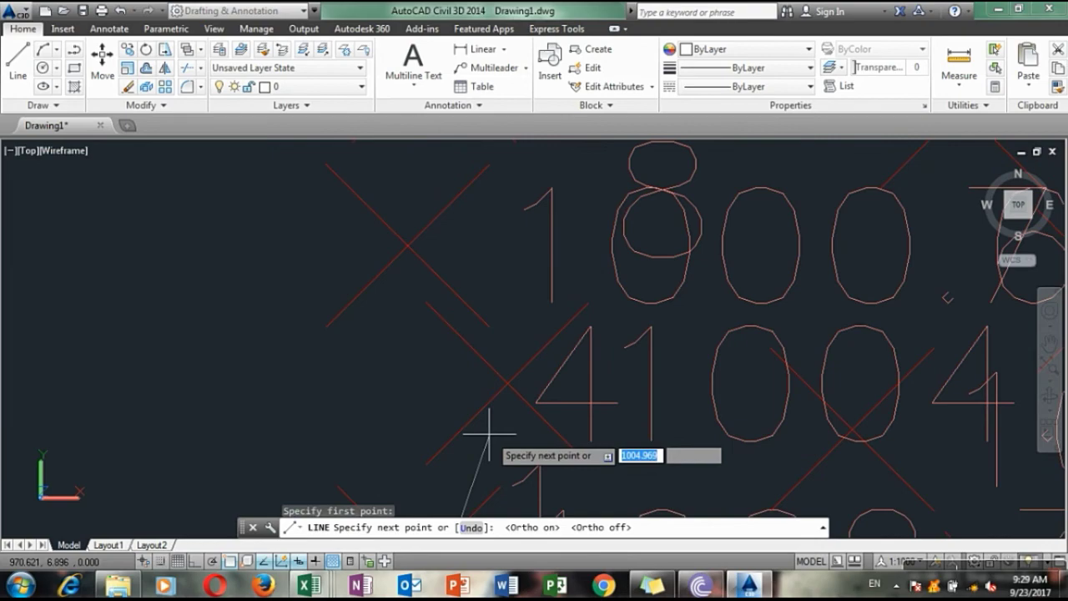
{"action": "scroll", "coordinate": [488, 433], "scroll_direction": "down", "scroll_amount": 5}
{"action": "scroll", "coordinate": [517, 359], "scroll_direction": "up", "scroll_amount": 2}
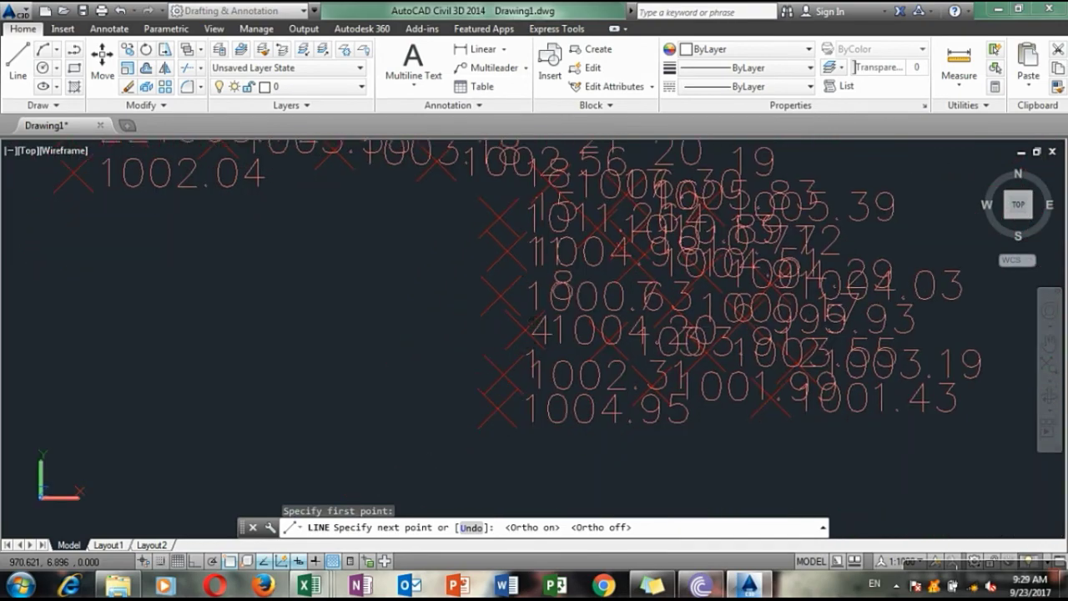
{"action": "left_click", "coordinate": [506, 363]}
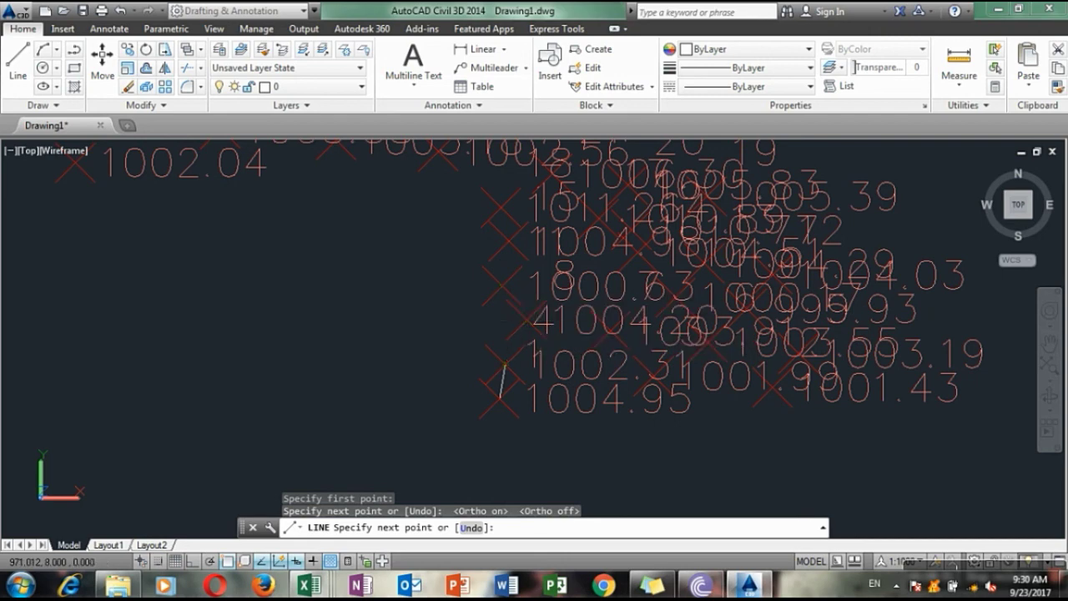
{"action": "left_click", "coordinate": [527, 318]}
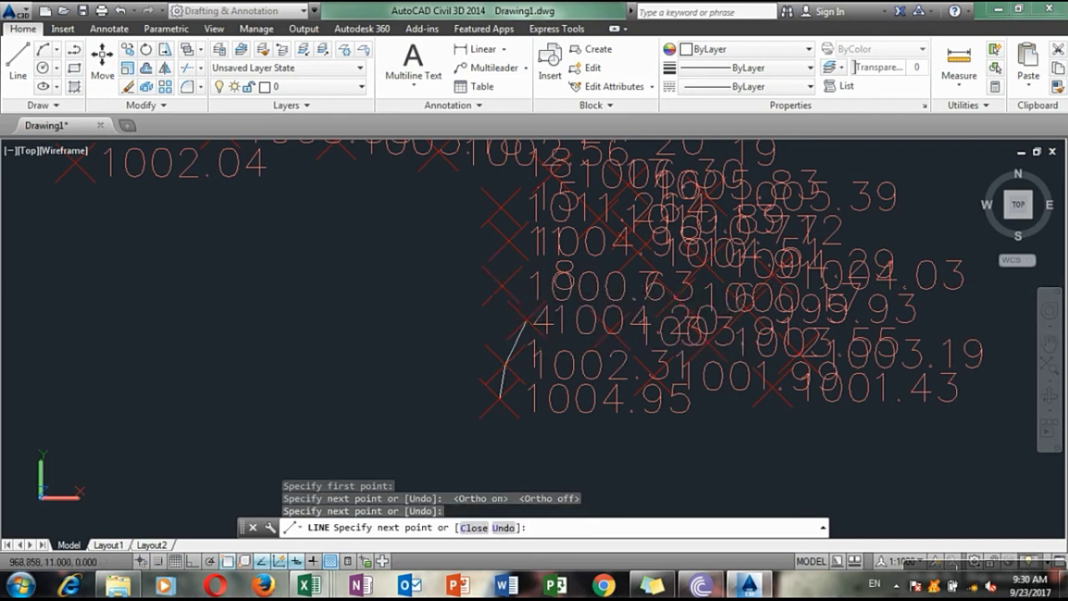
{"action": "left_click", "coordinate": [501, 286]}
{"action": "key", "text": "Escape"}
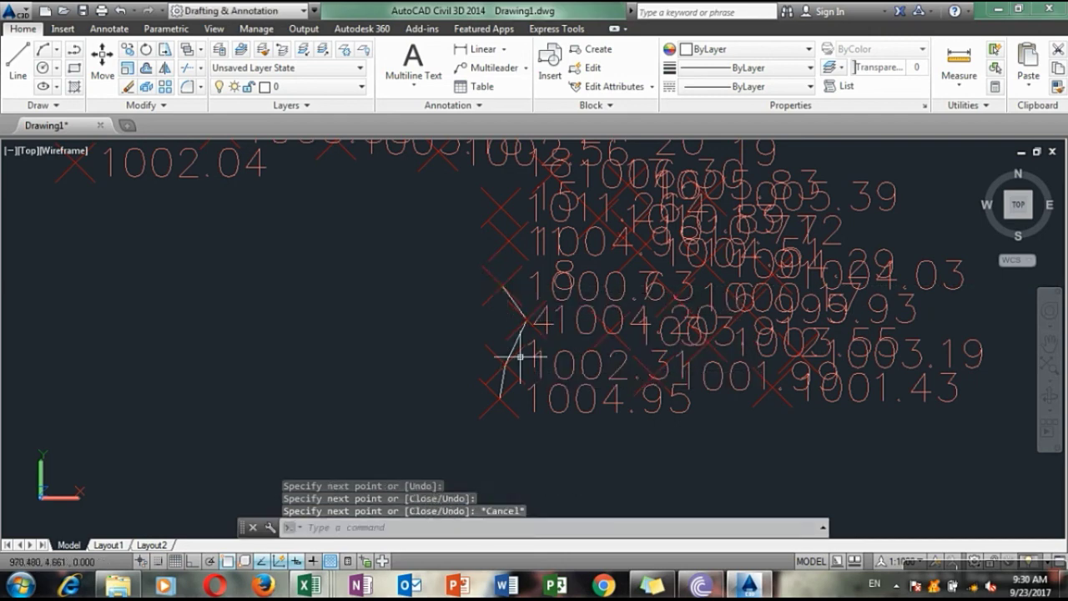
{"action": "scroll", "coordinate": [521, 358], "scroll_direction": "down", "scroll_amount": 1}
Zoom out to show all labelled survey points with the short connecting lines in the lower cluster
{"action": "scroll", "coordinate": [520, 359], "scroll_direction": "down", "scroll_amount": 1}
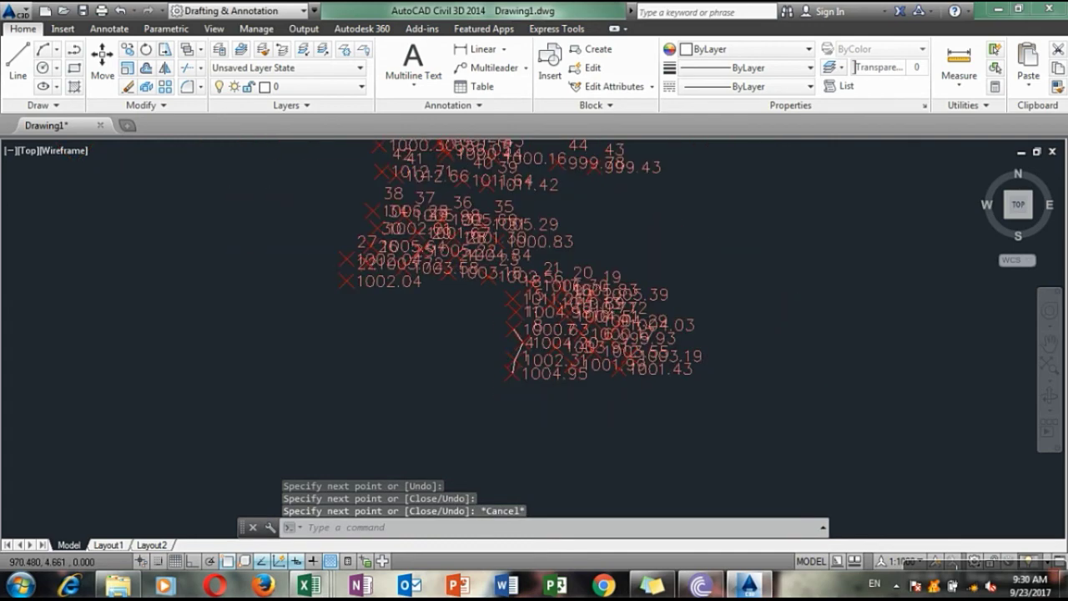
{"action": "scroll", "coordinate": [521, 358], "scroll_direction": "down", "scroll_amount": 1}
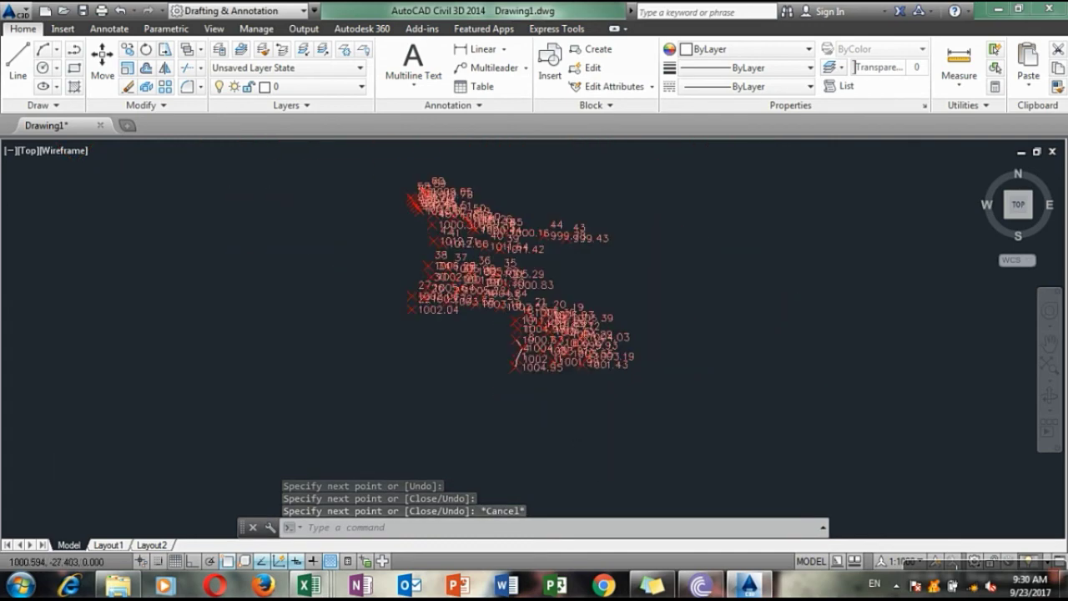
{"action": "scroll", "coordinate": [600, 434], "scroll_direction": "down", "scroll_amount": 1}
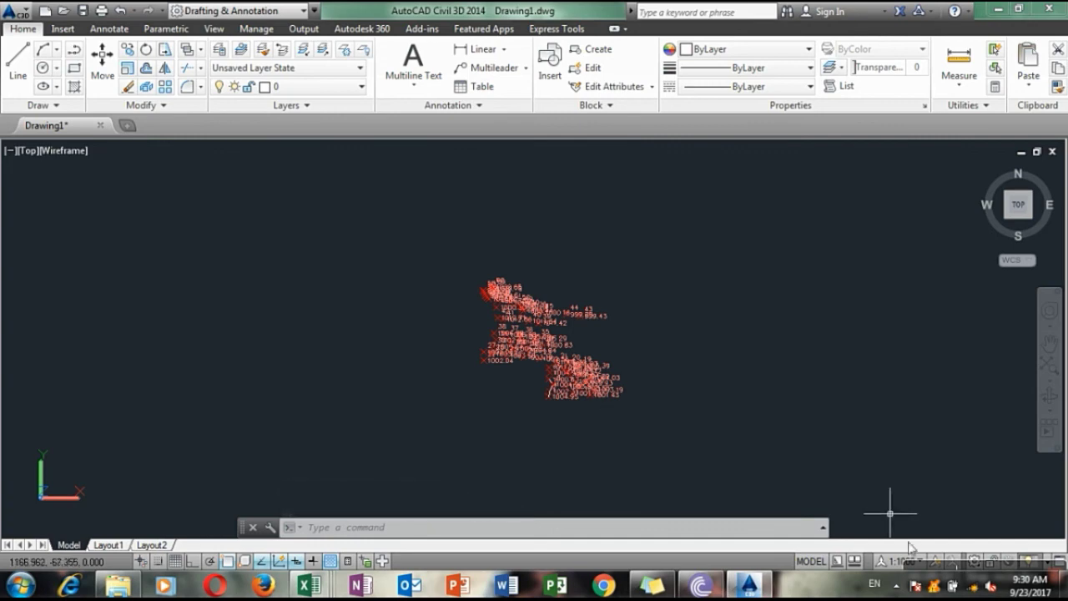
{"action": "mouse_move", "coordinate": [939, 571]}
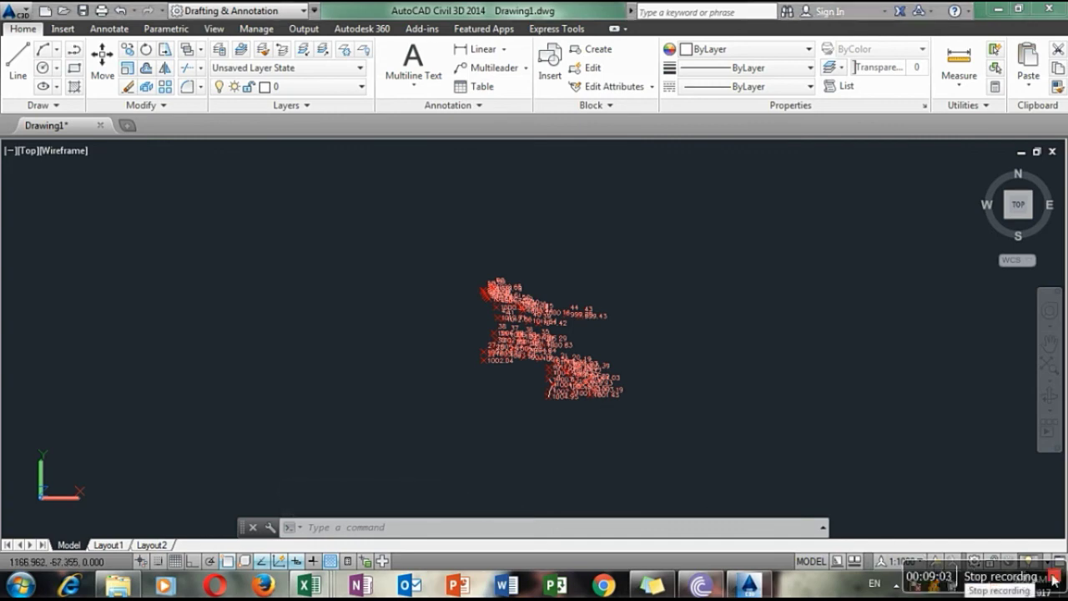